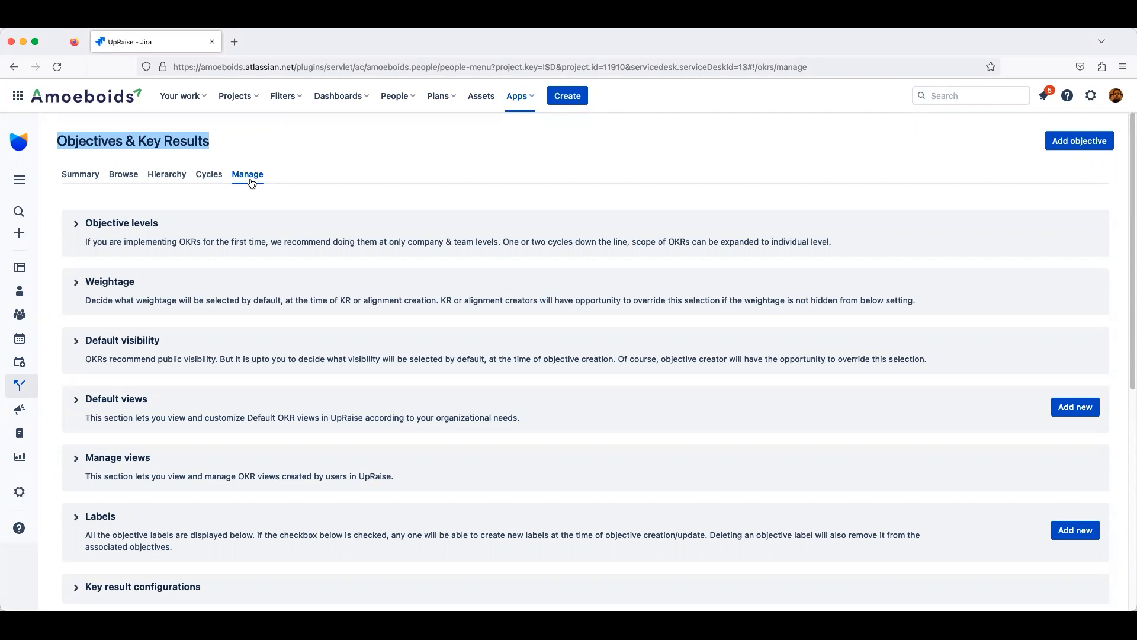
Expand the Objective levels settings, turn off multiple levels based on team type, and disable the Individual level.
click(297, 169)
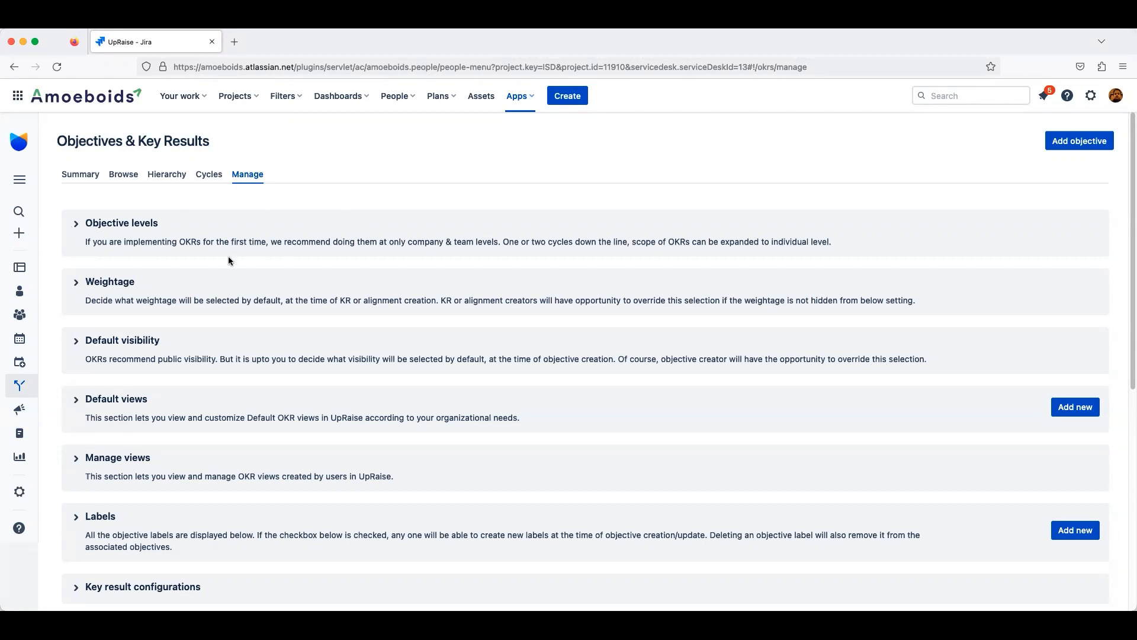
click(77, 228)
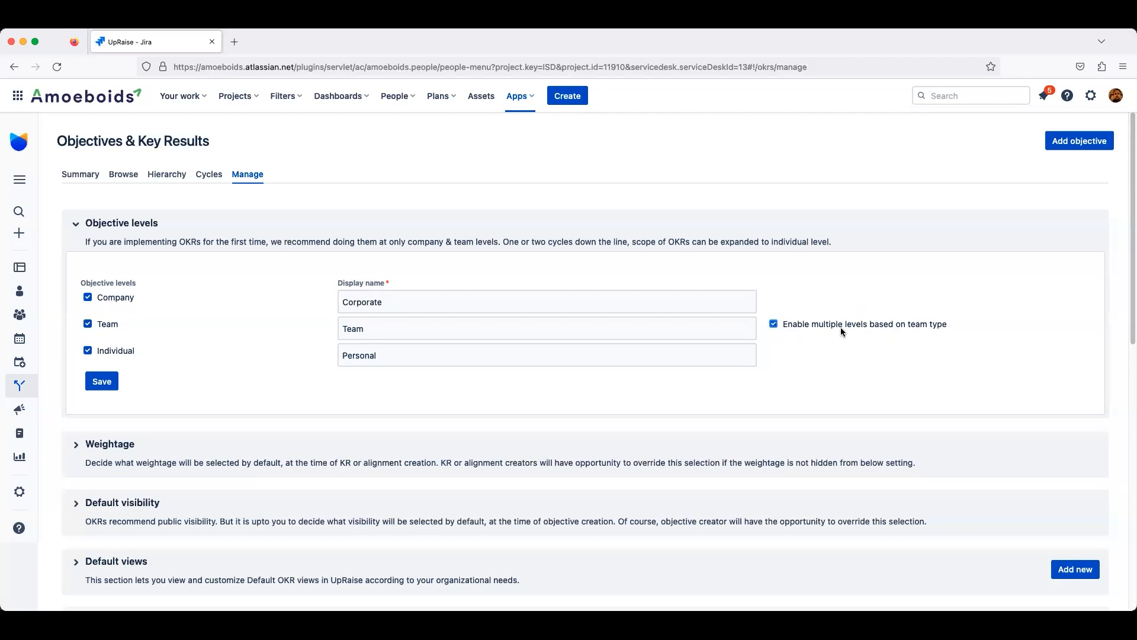
click(774, 323)
click(89, 352)
Check the level choices offered in a new objective form, then cancel it and collapse the Objective levels section.
click(1079, 141)
click(528, 231)
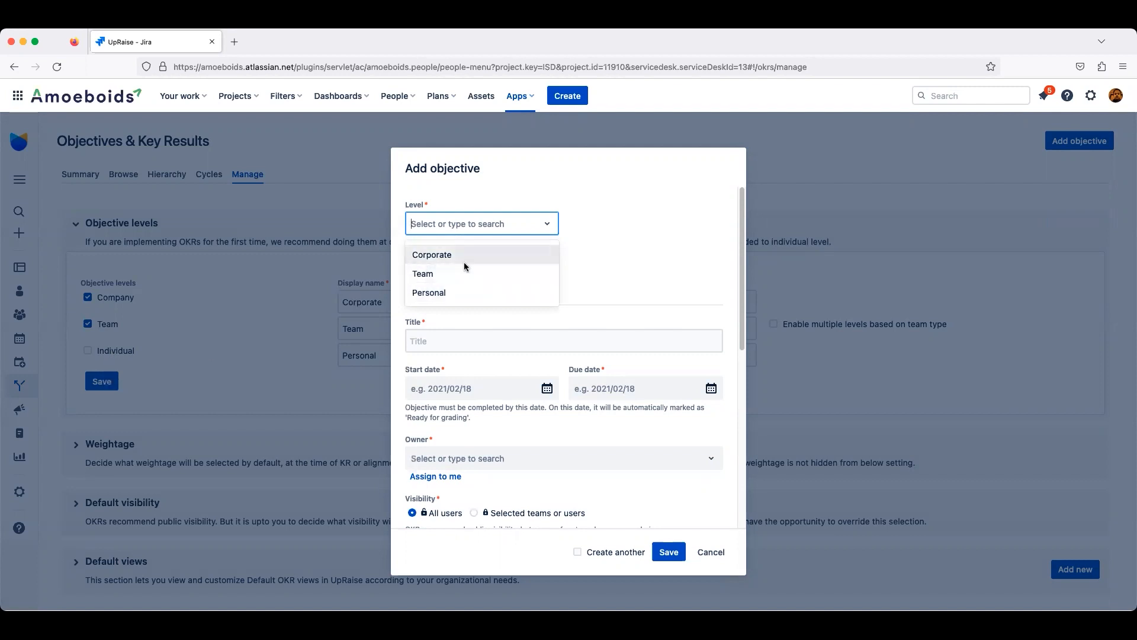
click(721, 551)
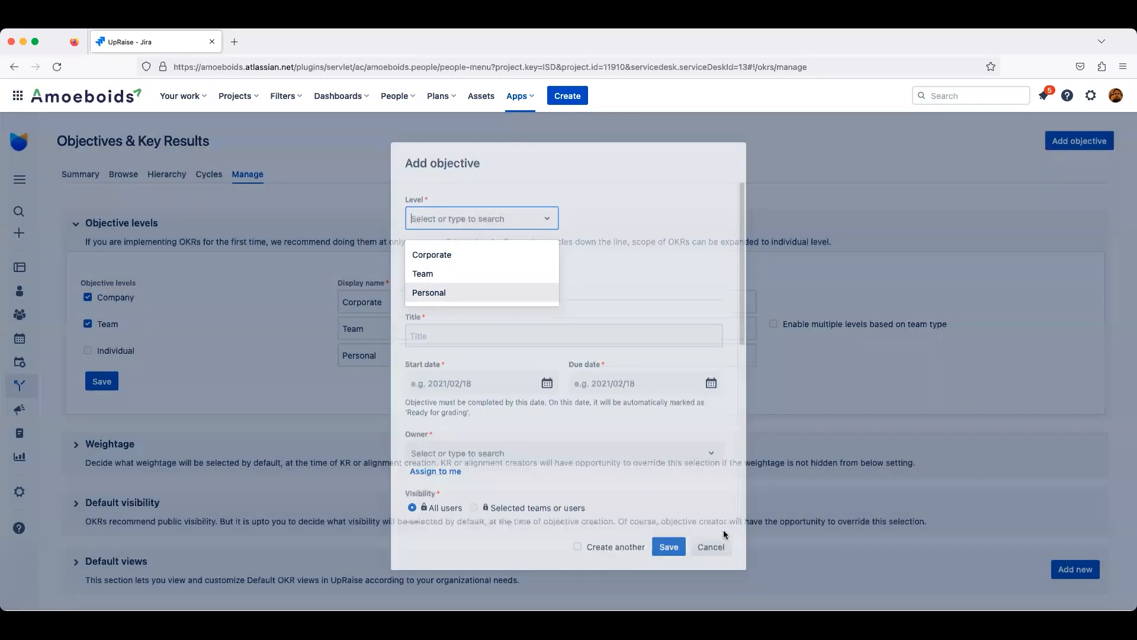
click(77, 226)
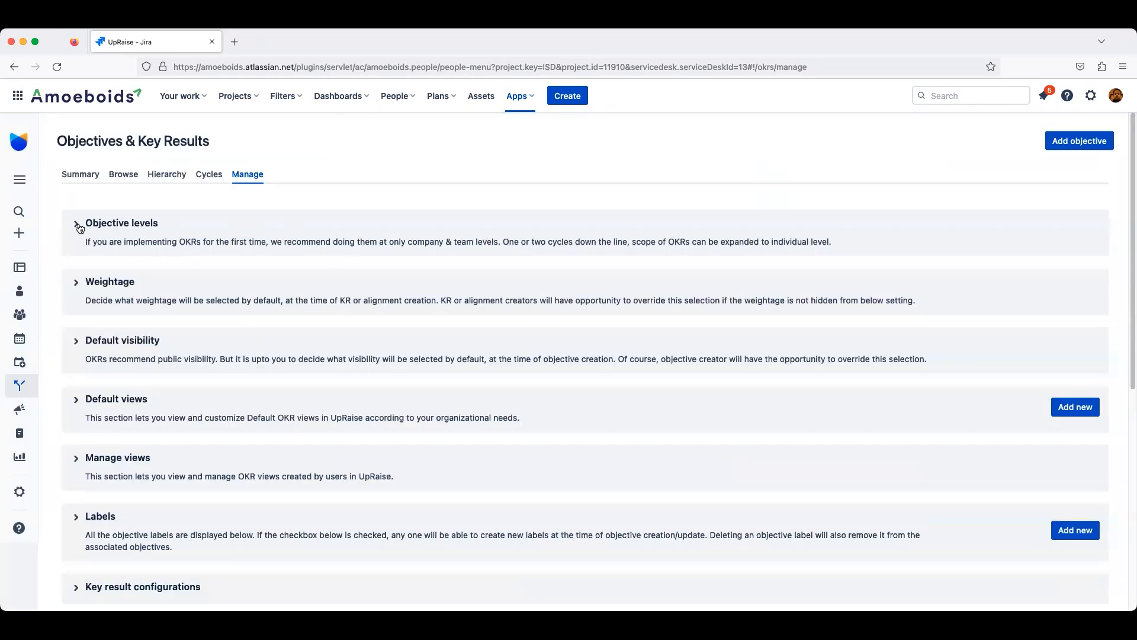
Expand the Weightage settings and switch the option to Hide weightage.
click(77, 285)
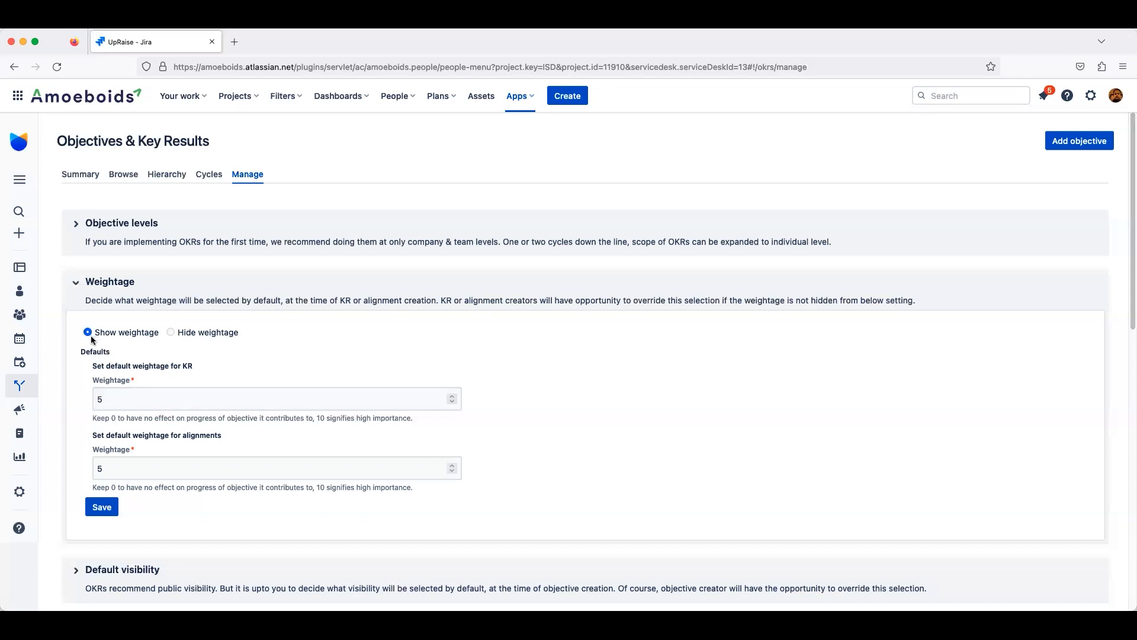
click(171, 333)
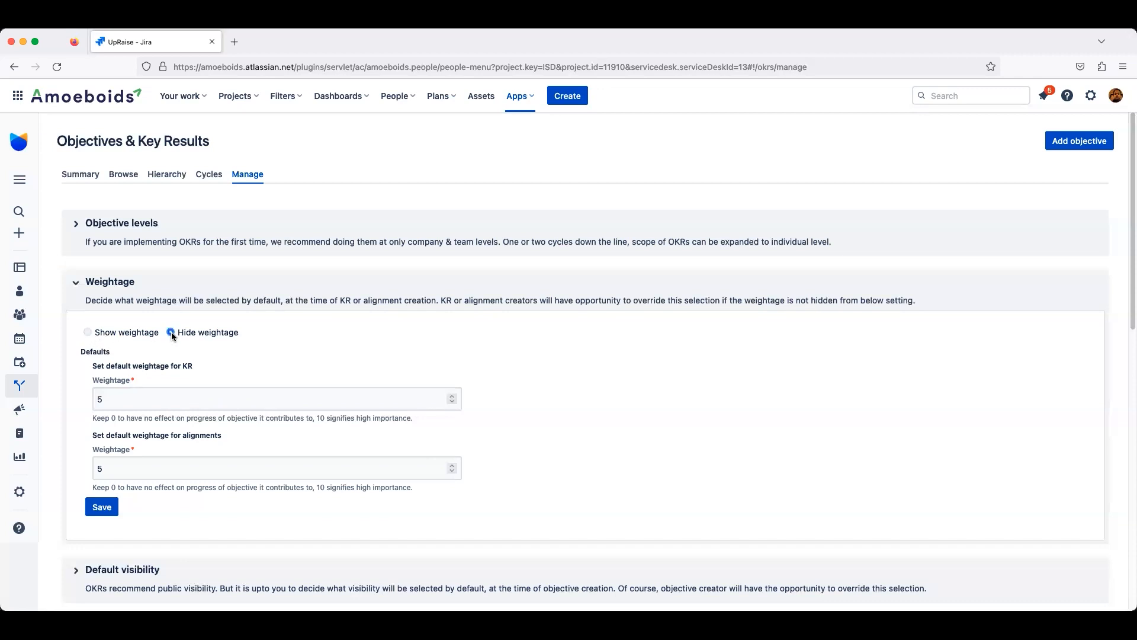
click(125, 336)
click(171, 332)
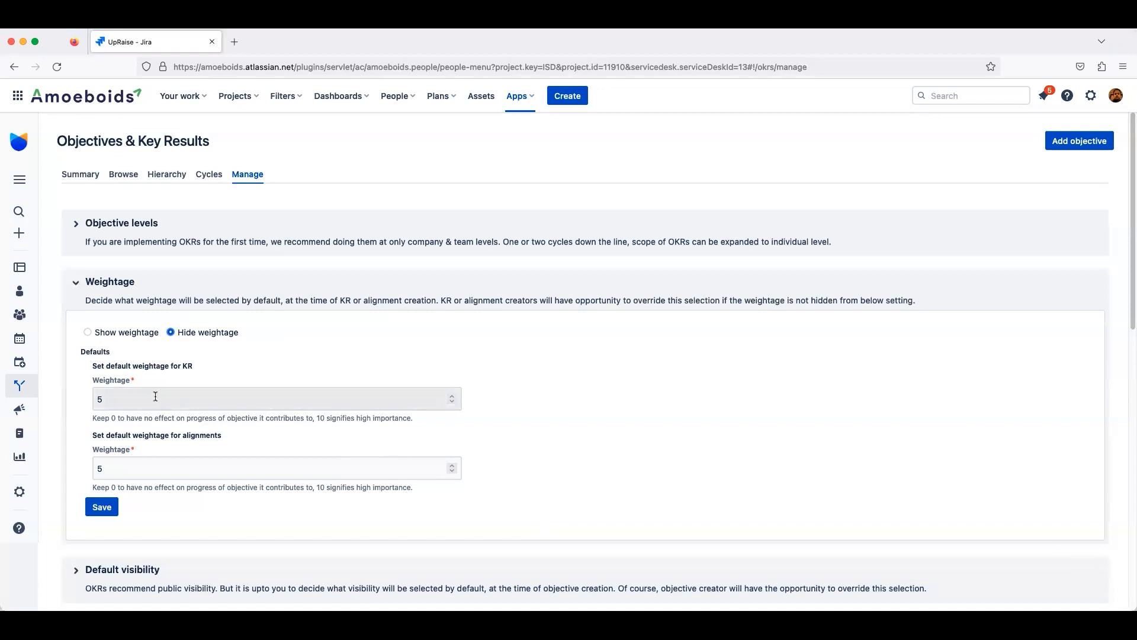
Review the default weightage fields for key results and alignments, and reselect Show weightage.
triple_click(113, 368)
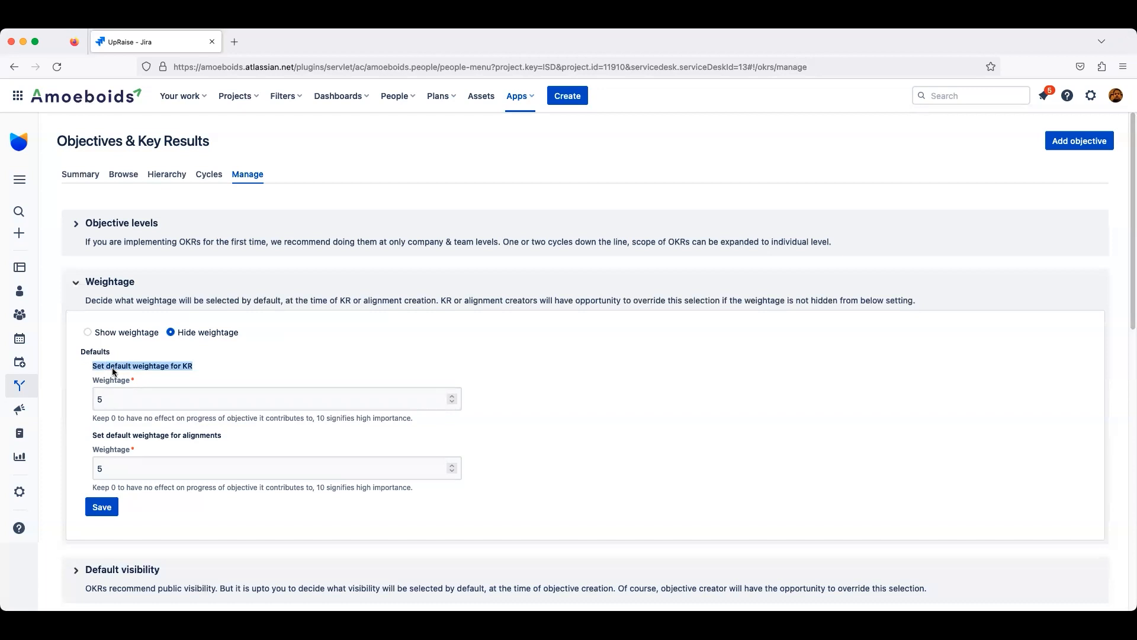
triple_click(111, 437)
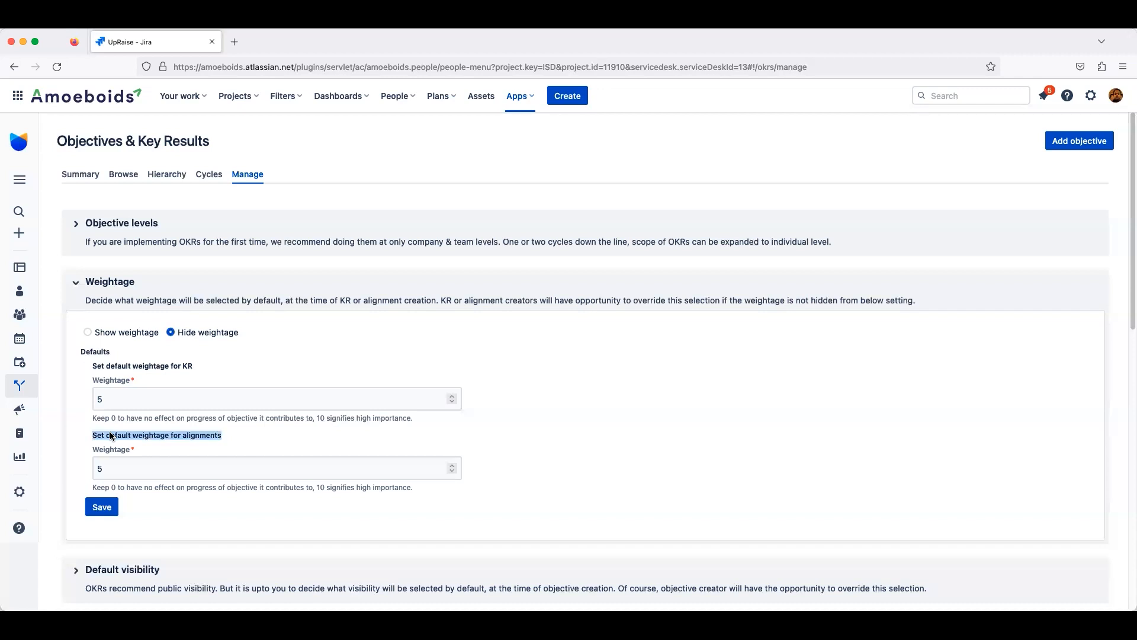
click(129, 407)
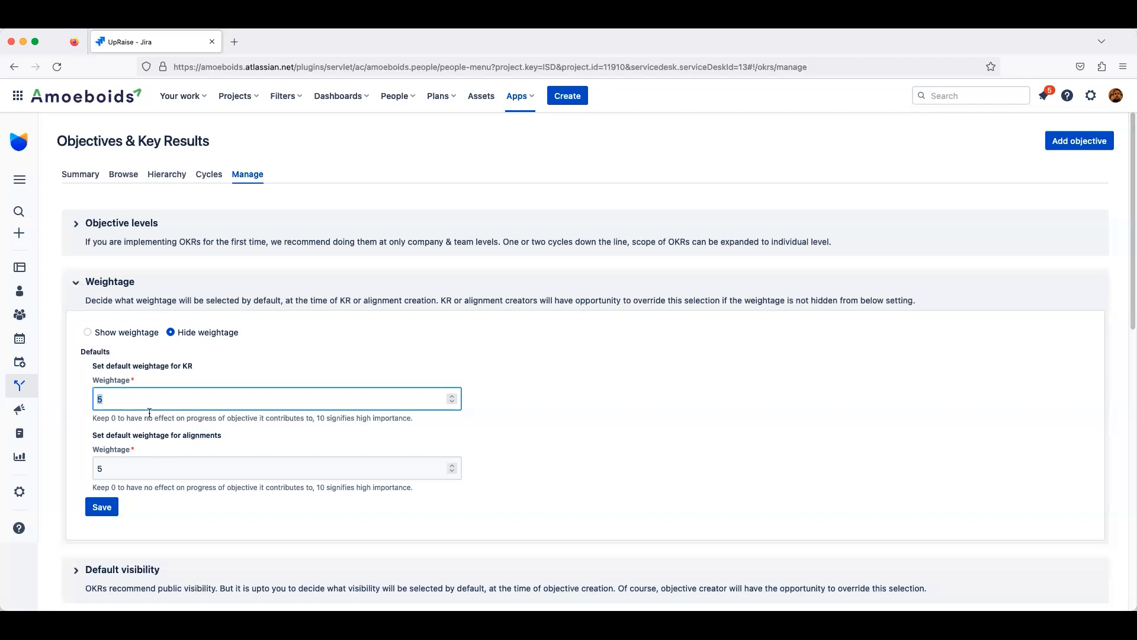
click(147, 472)
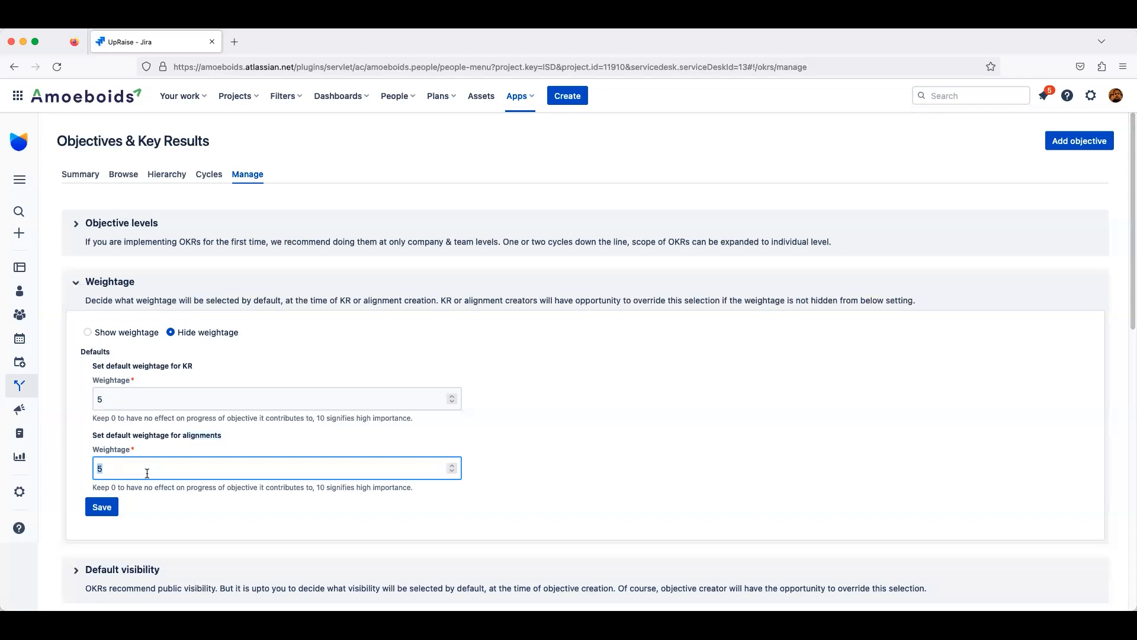
click(109, 334)
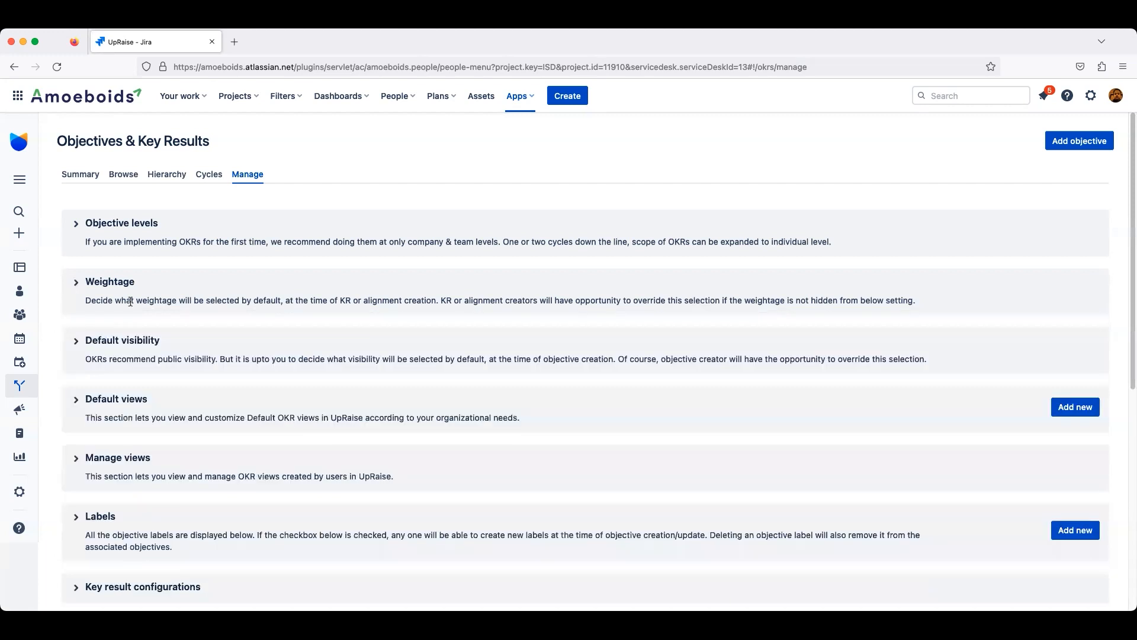
Expand the Default visibility settings, review the enabled and default columns, and disable visibility for Selected teams.
click(76, 342)
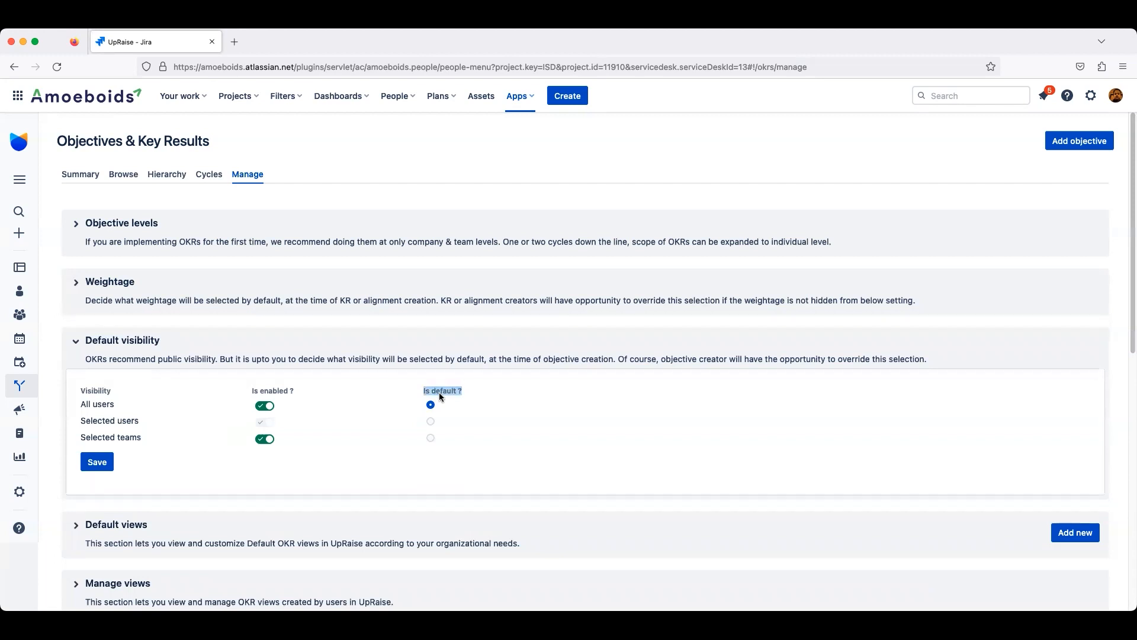
triple_click(263, 397)
click(457, 391)
click(286, 390)
click(265, 442)
Check the Visibility options in a new objective form, then cancel it and collapse the Default visibility section.
click(1072, 146)
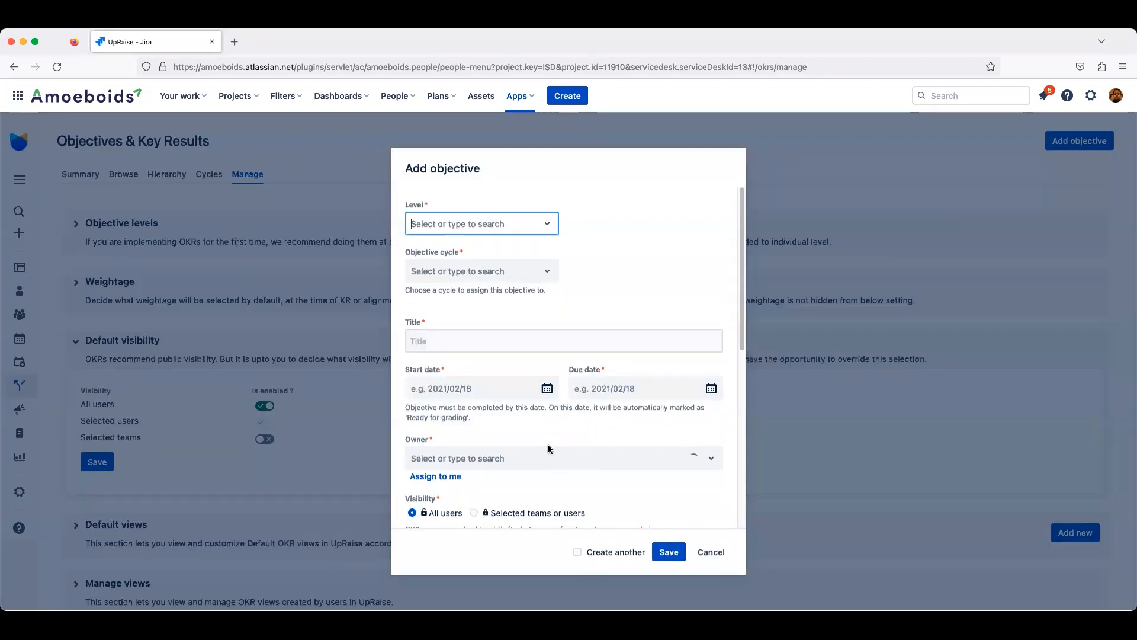
scroll(549, 444, down, 3)
triple_click(413, 420)
triple_click(413, 419)
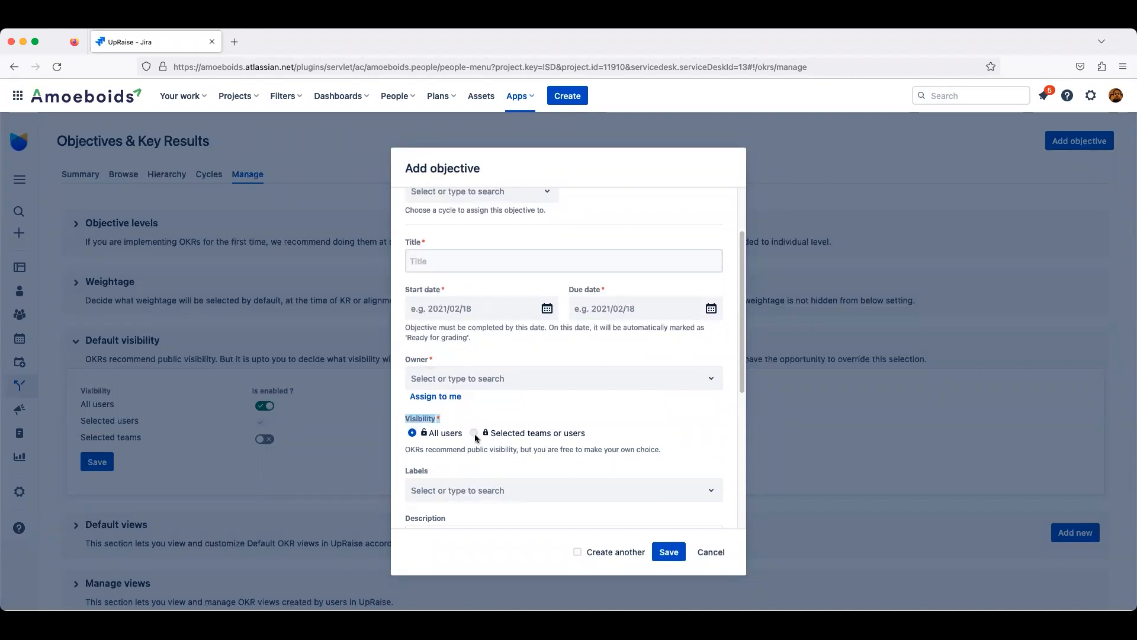
click(711, 551)
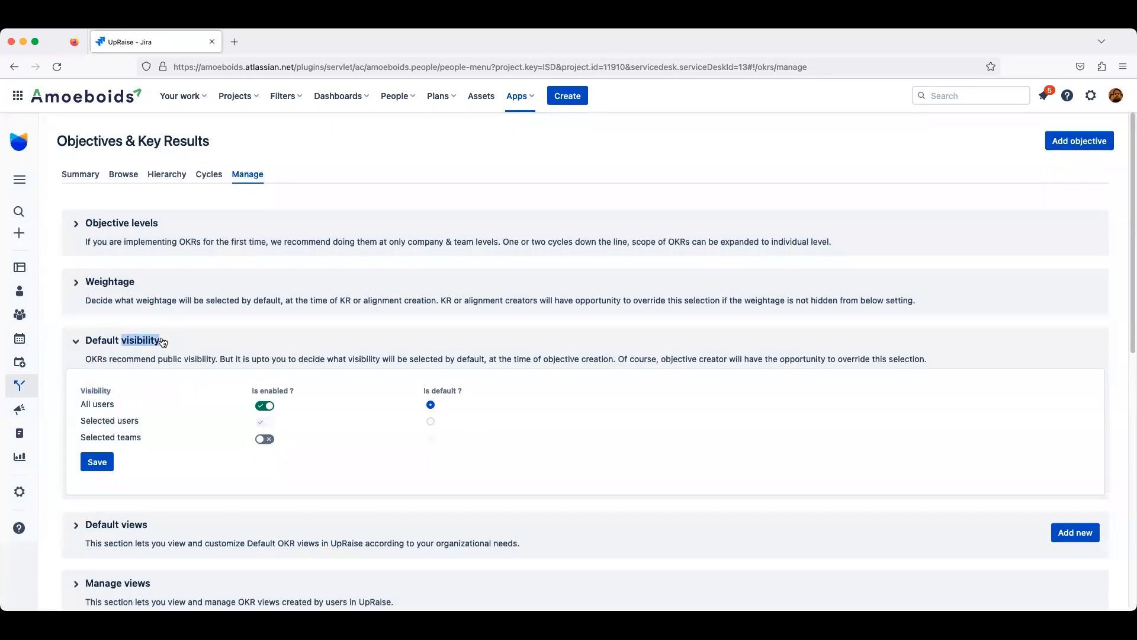
click(77, 343)
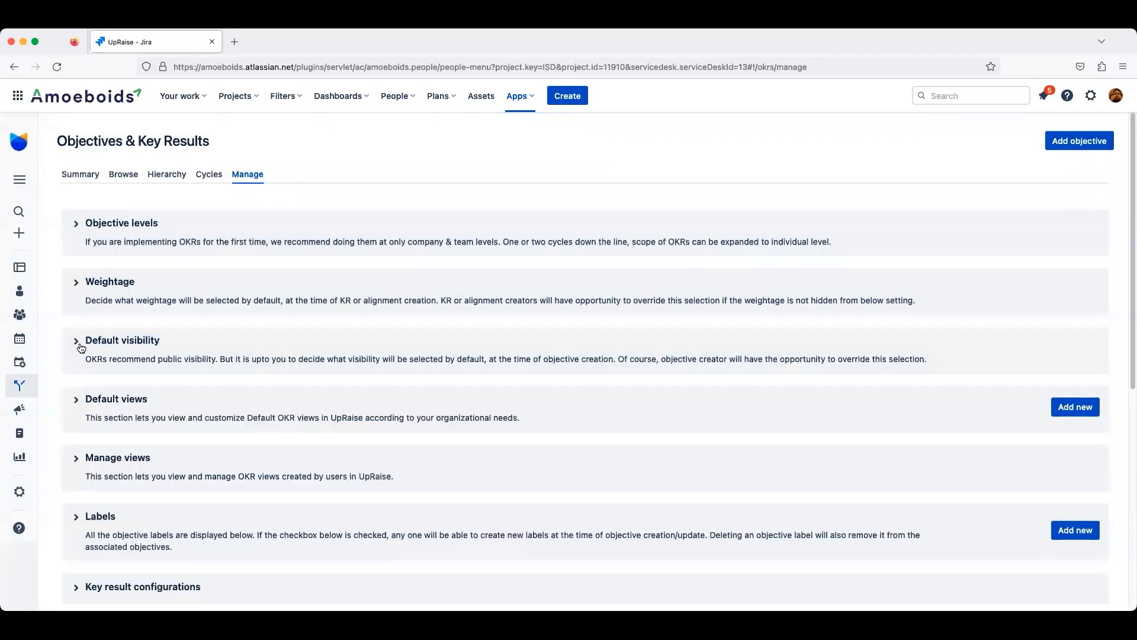
Reload the Browse page of the OKRs and examine the default and personal views in the view selector.
click(74, 403)
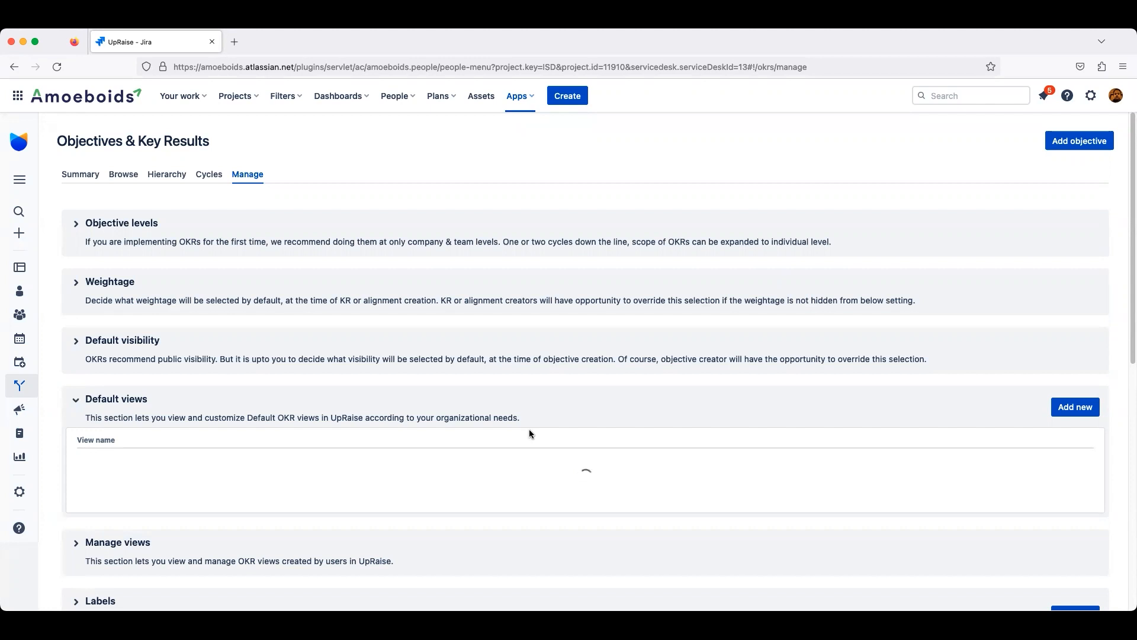
click(126, 175)
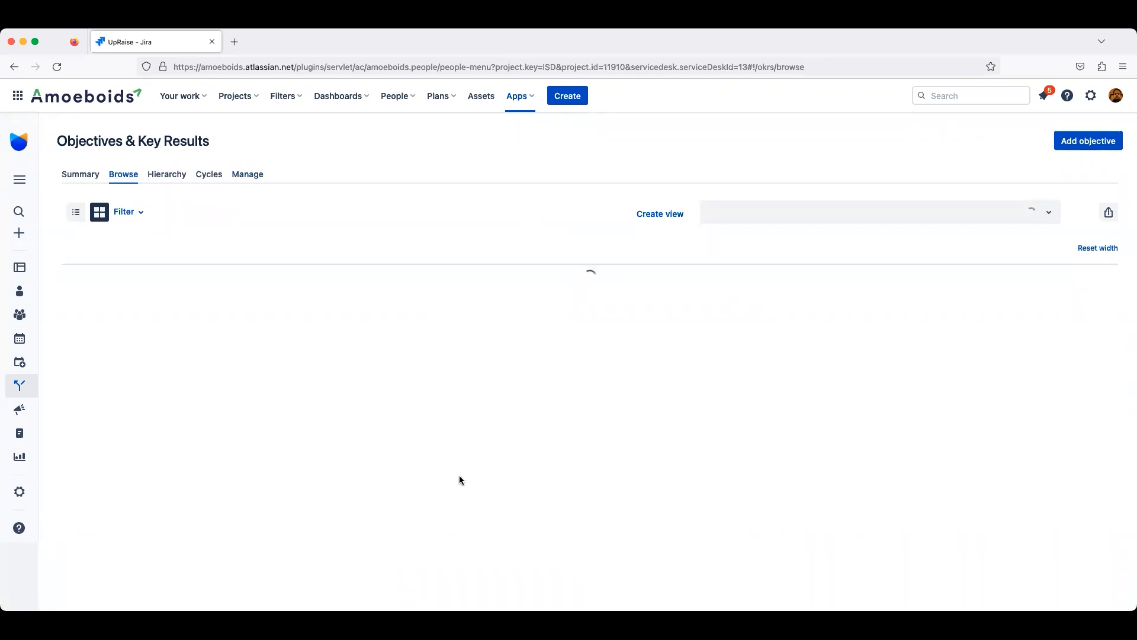
click(55, 68)
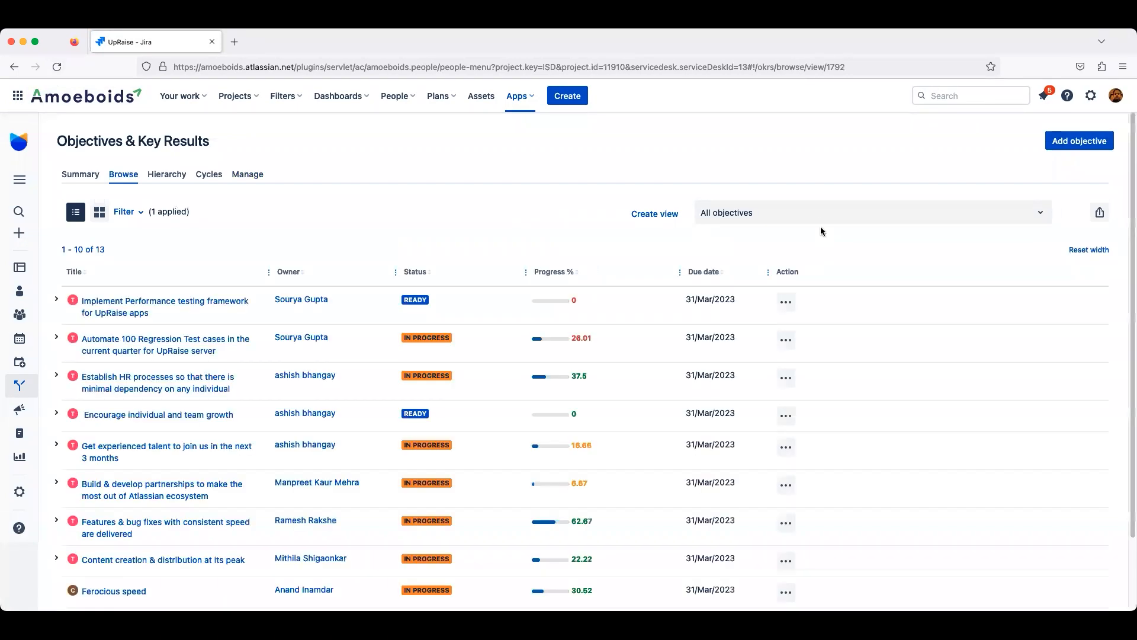
click(814, 216)
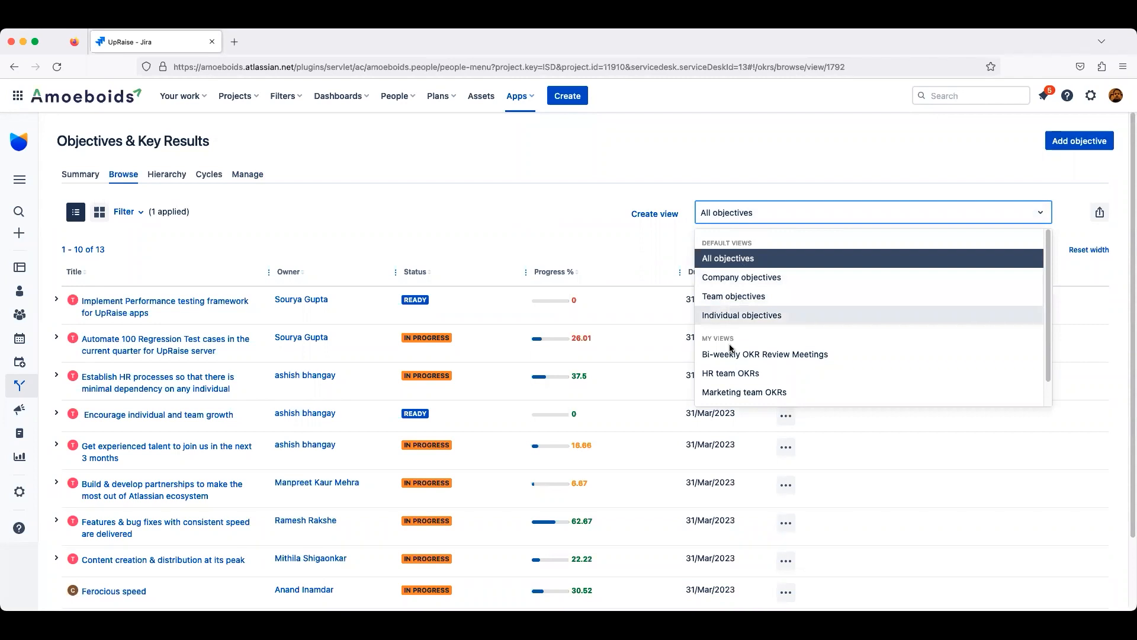
scroll(738, 362, down, 1)
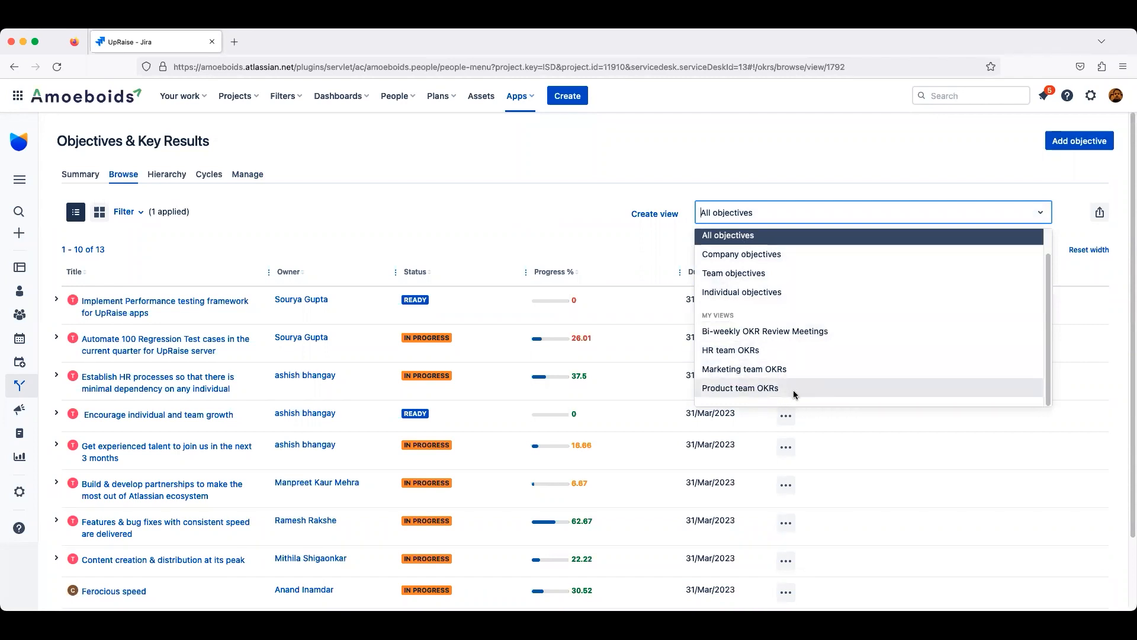
scroll(791, 391, up, 1)
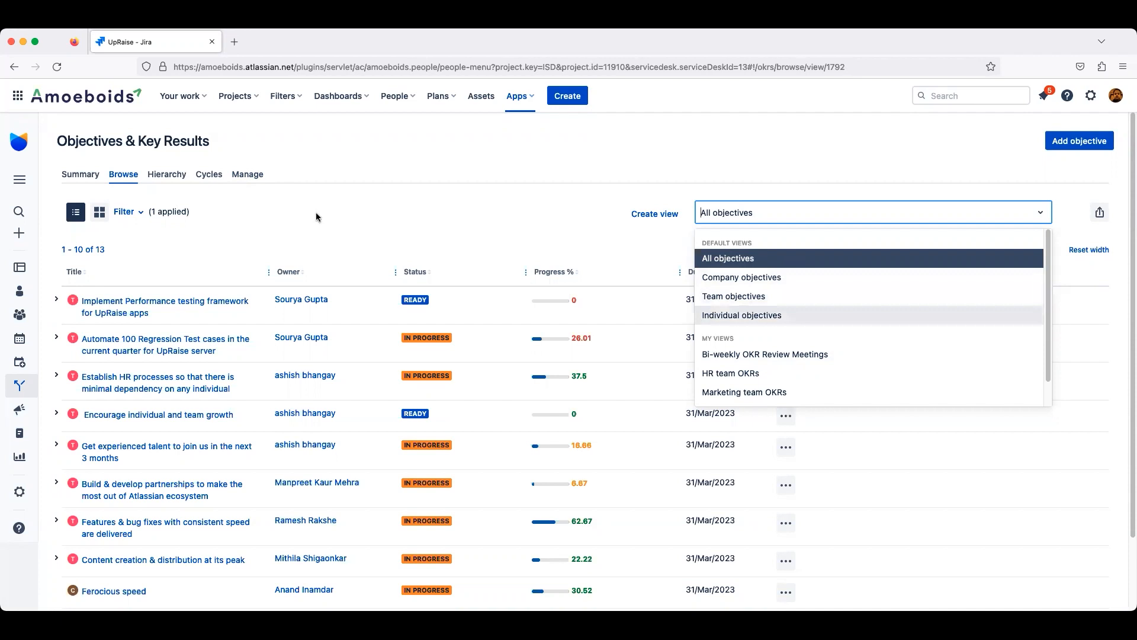
Return to the OKR management settings, expand Default views, and check the actions available for the All objectives view.
click(234, 177)
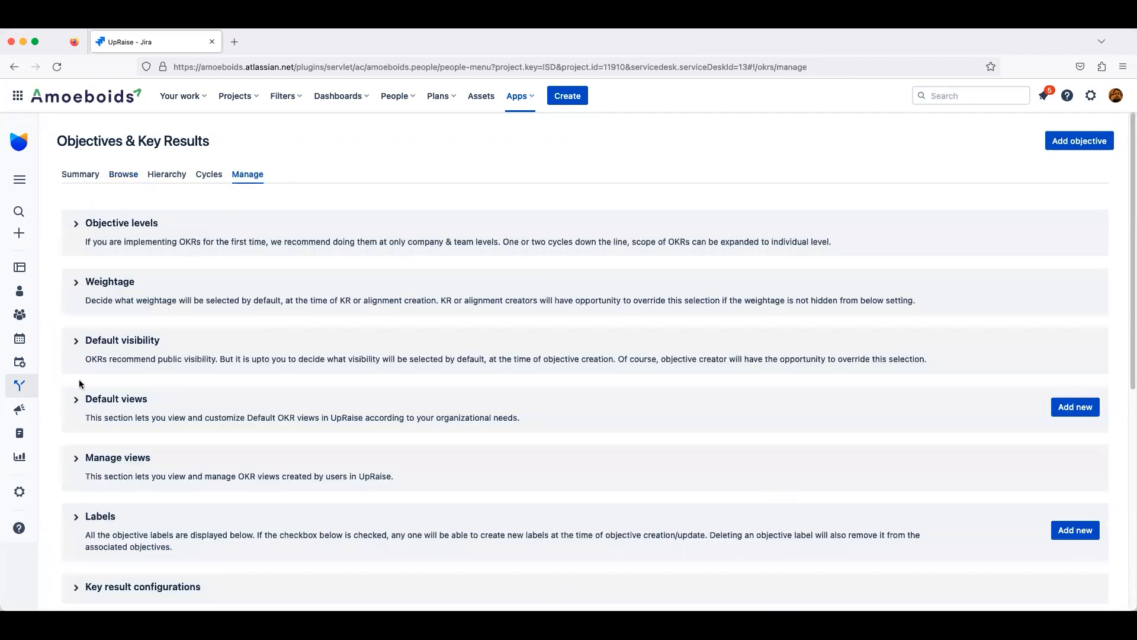
click(77, 401)
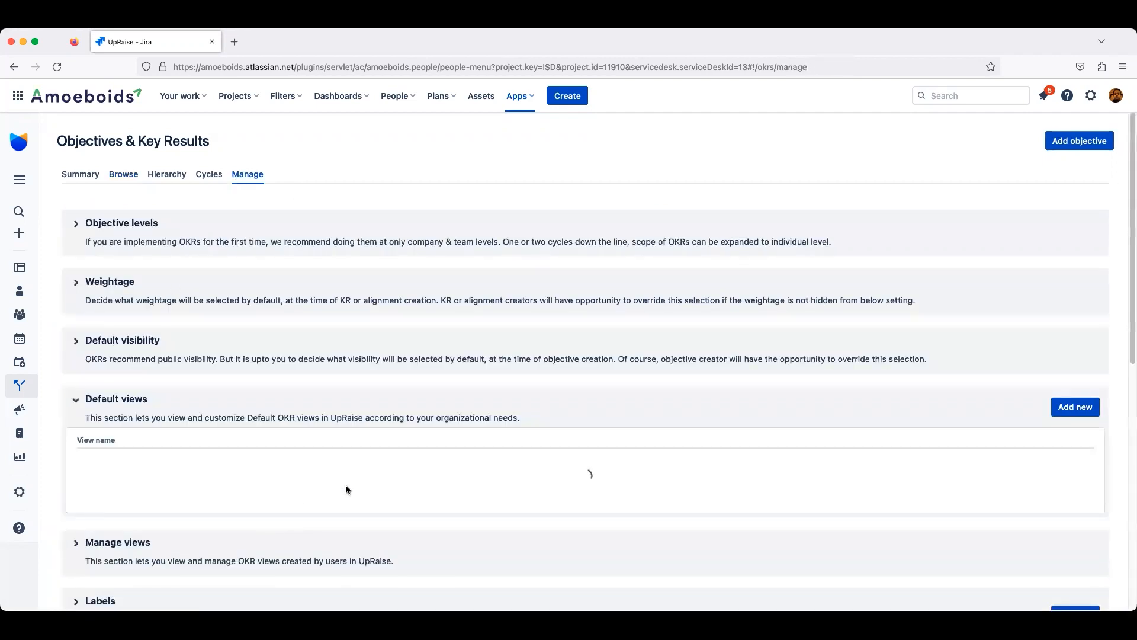
scroll(121, 422, down, 1)
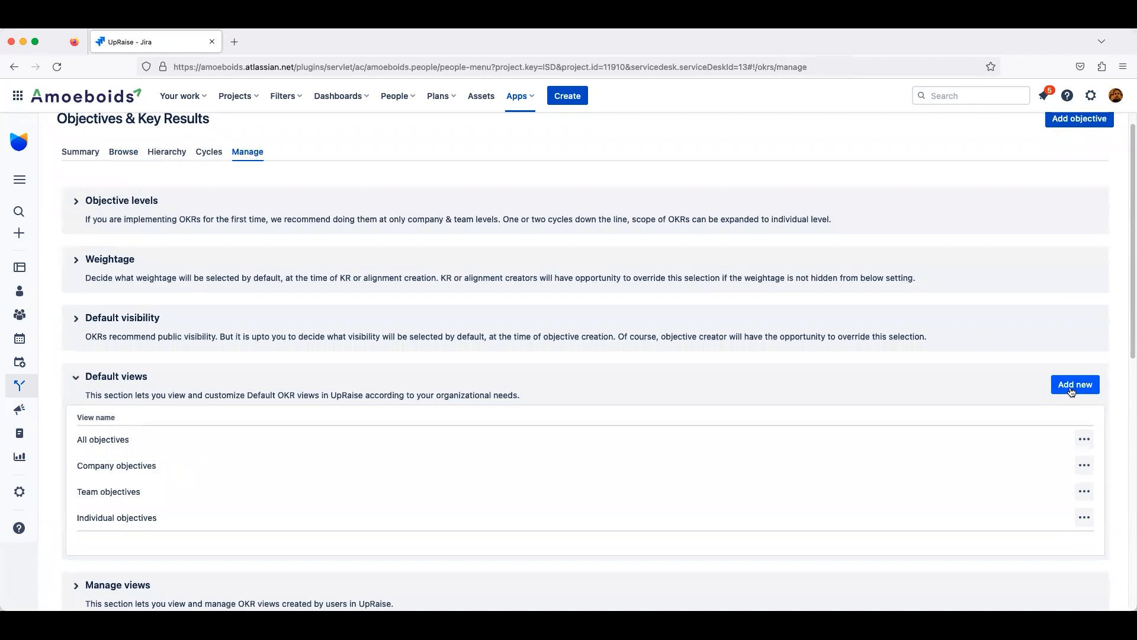
click(1085, 439)
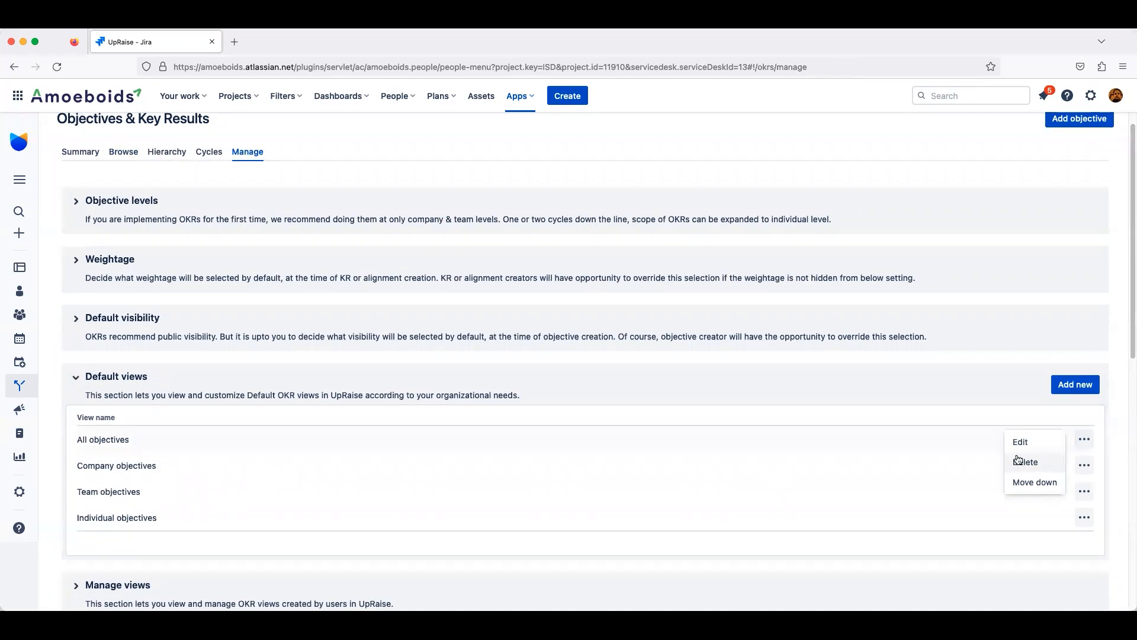
click(899, 450)
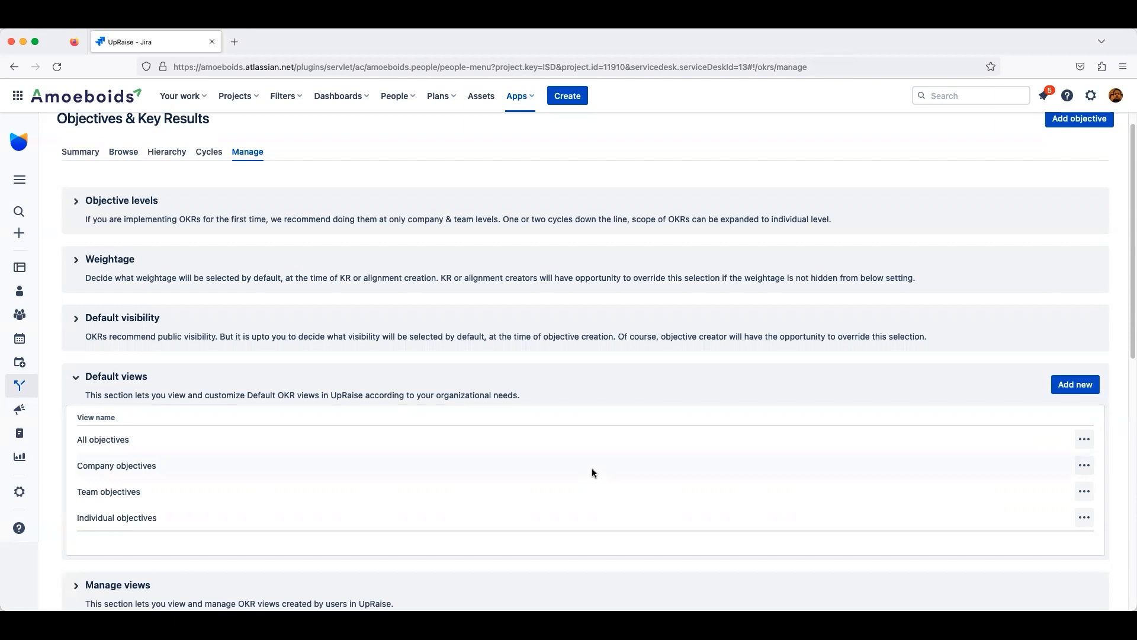
Collapse Default views and examine the description and owner filters of the Manage views section before collapsing it too.
scroll(592, 468, down, 5)
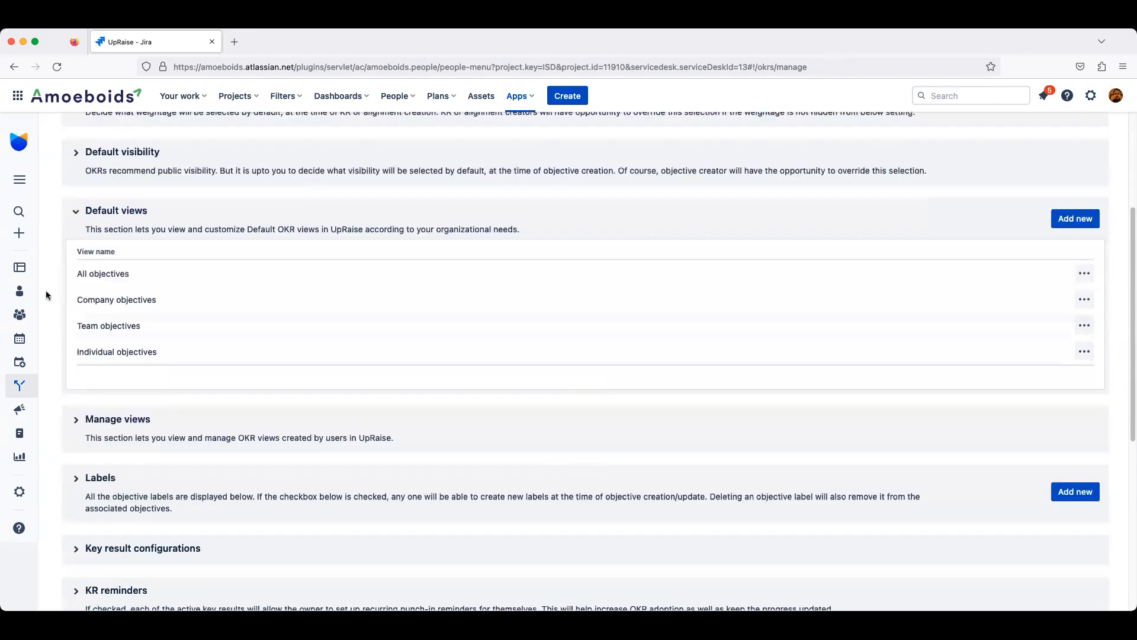
click(76, 211)
click(72, 277)
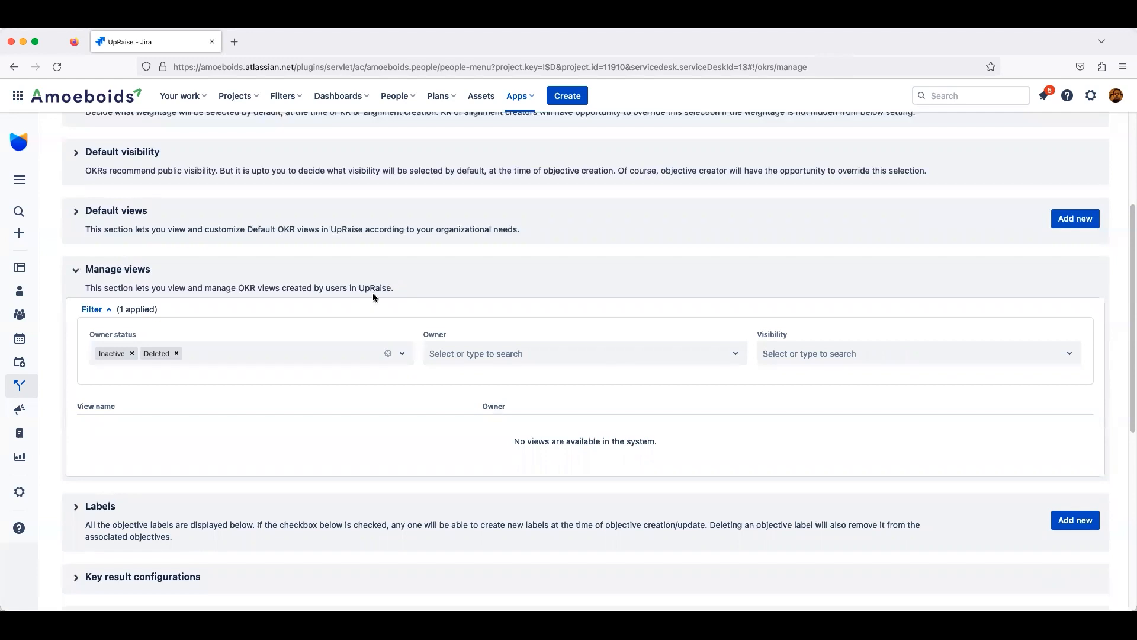
triple_click(124, 283)
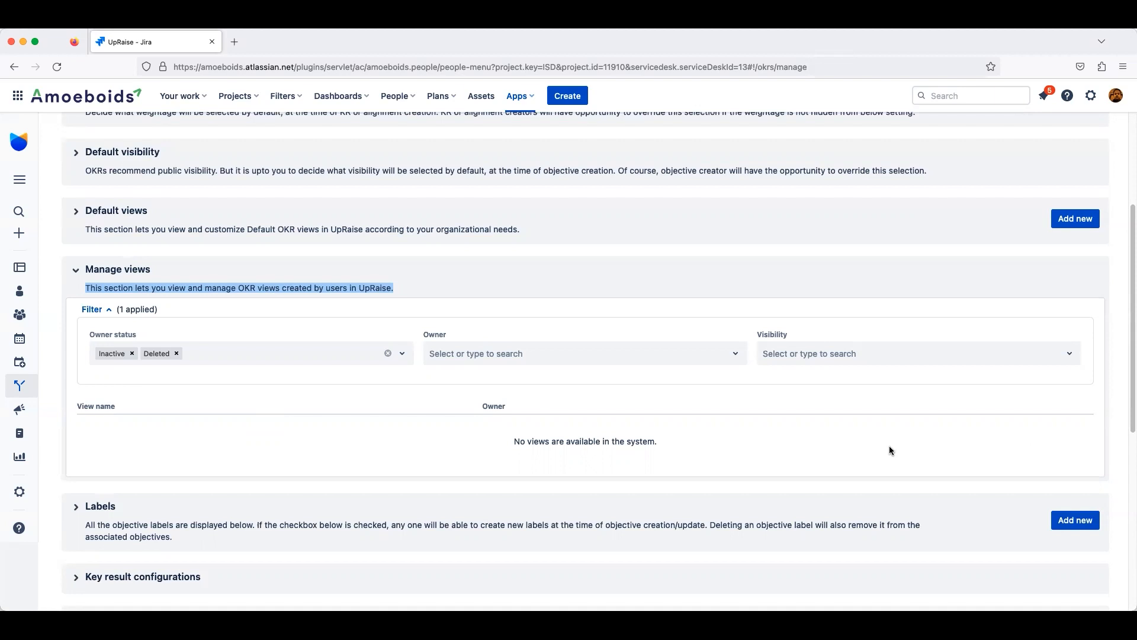
click(79, 273)
drag(80, 273, 240, 404)
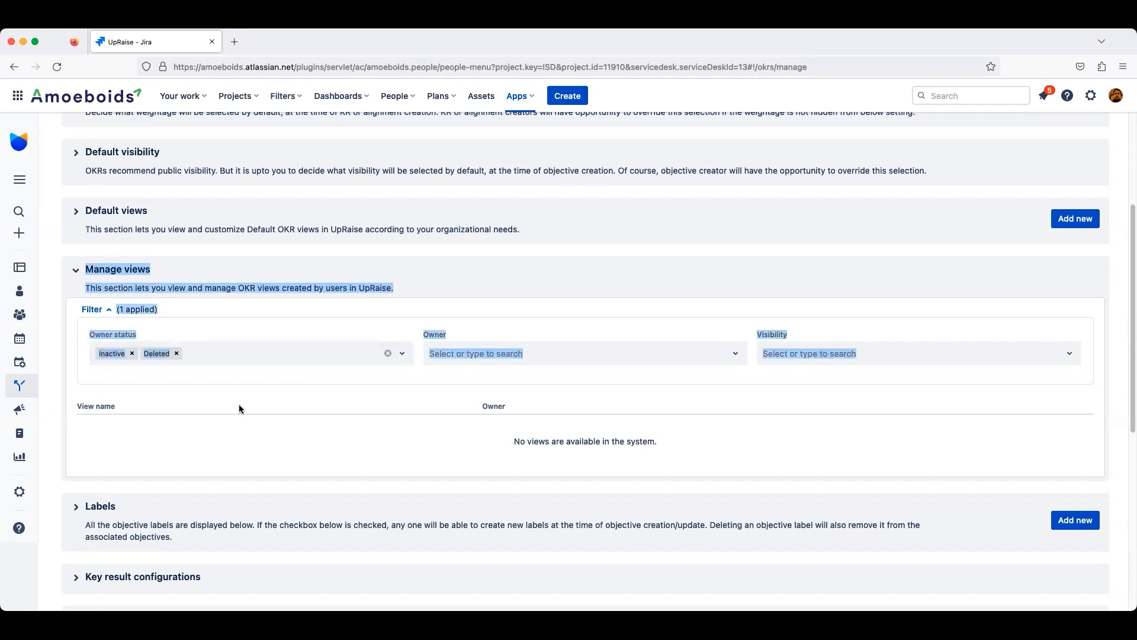
click(240, 405)
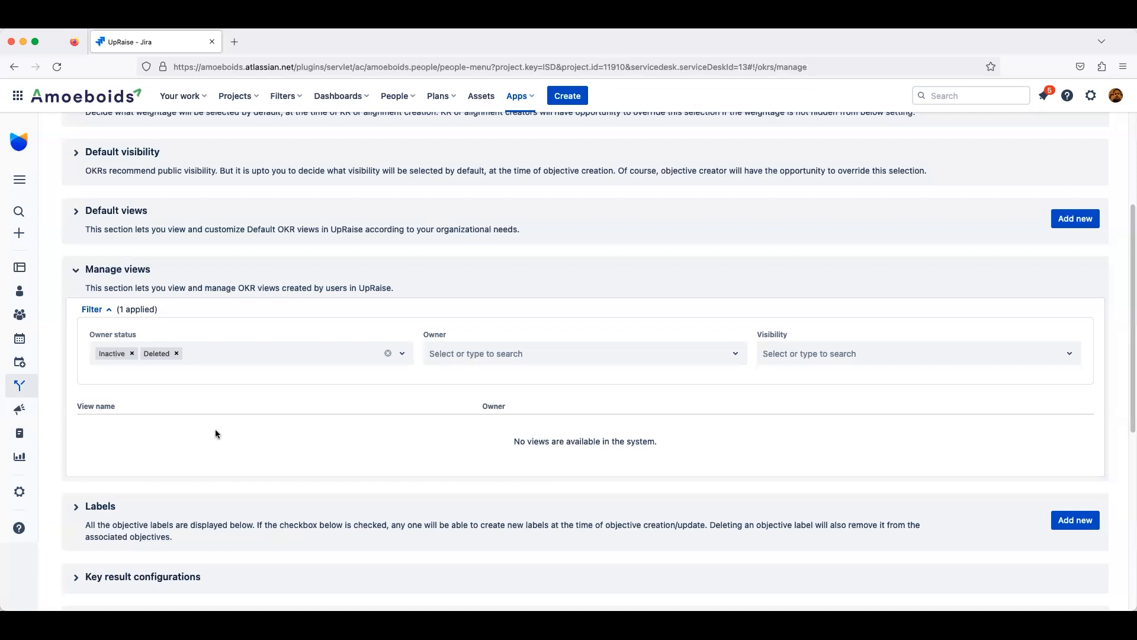
click(74, 273)
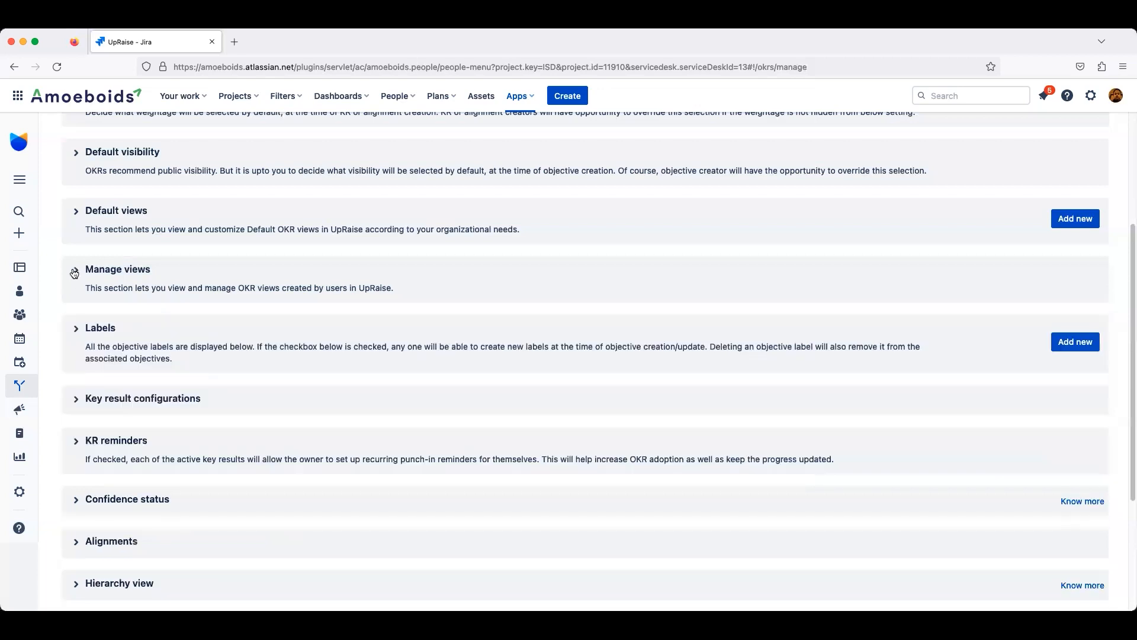
Expand Labels, switch label creation while creating/editing objectives on and back off, and collapse the section.
click(77, 330)
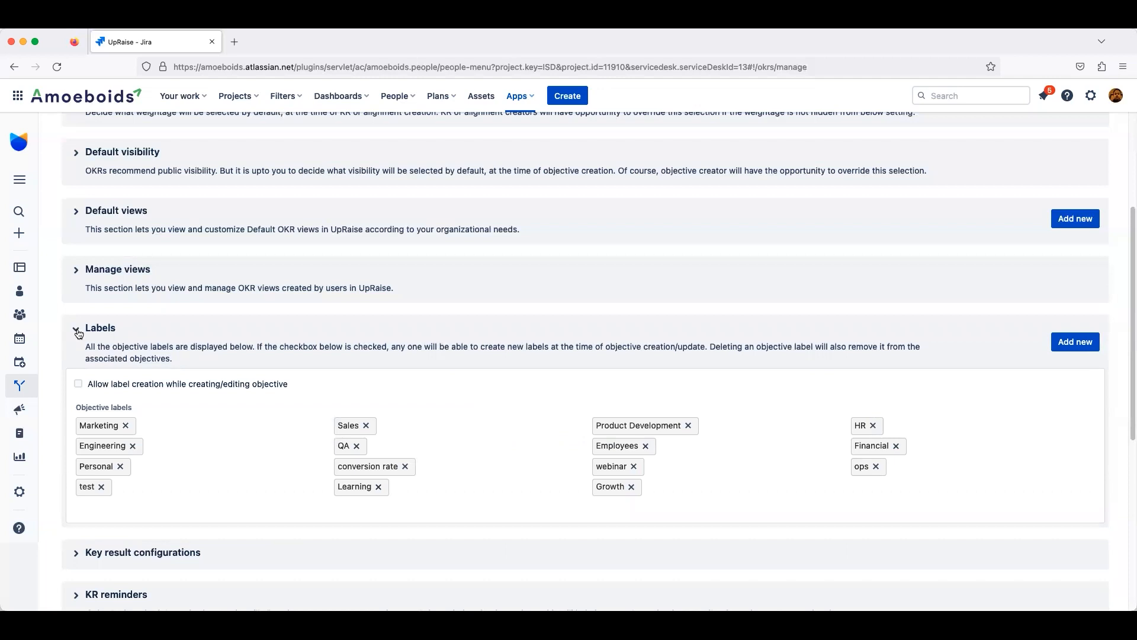
click(79, 385)
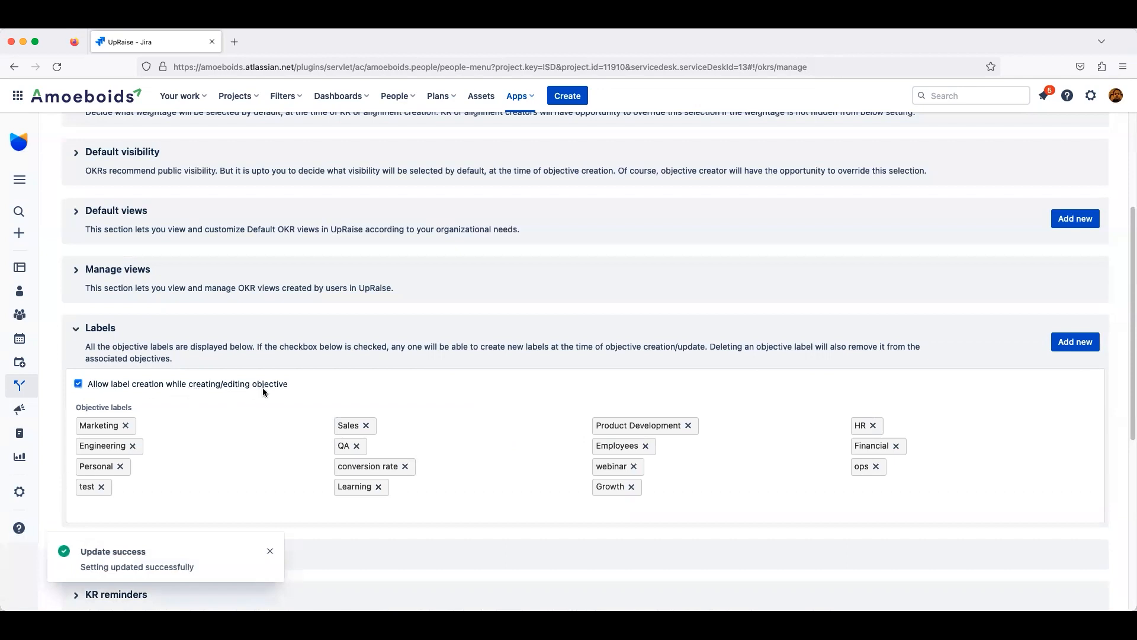
click(79, 385)
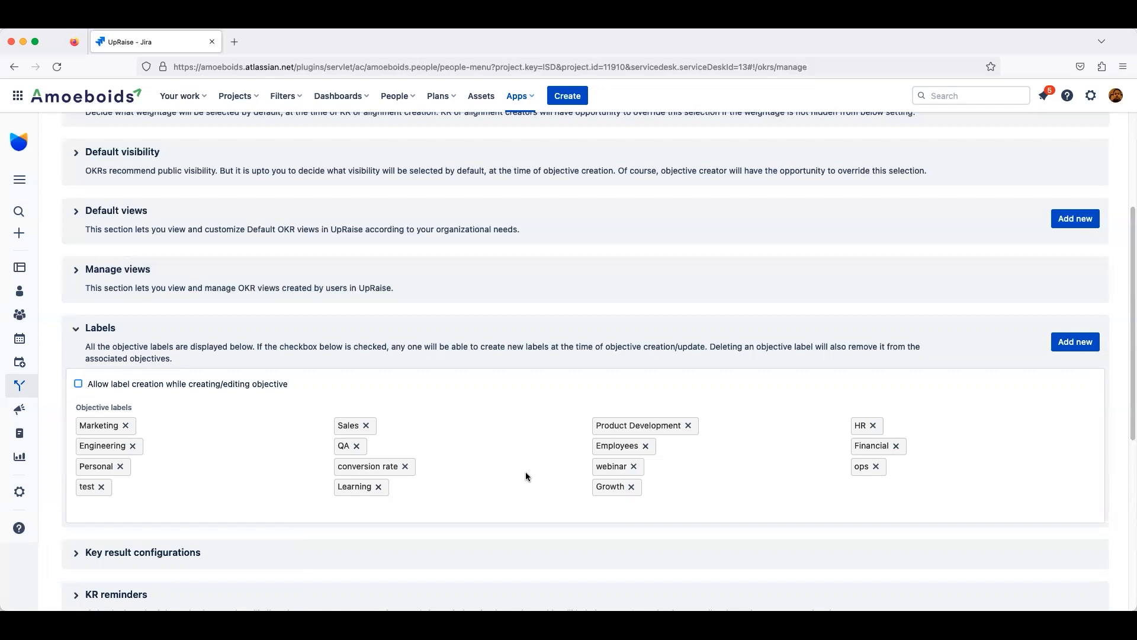
scroll(525, 472, down, 5)
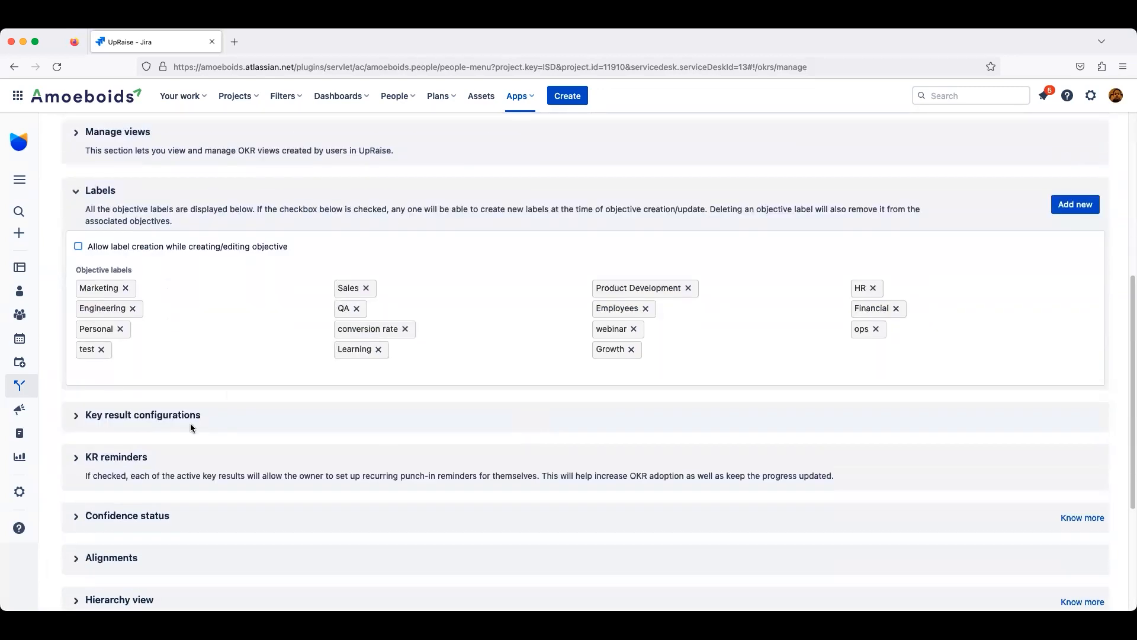
click(76, 198)
Examine the progress calculation options in Key result configurations and the default frequency options in KR reminders, collapsing each section after viewing.
click(77, 267)
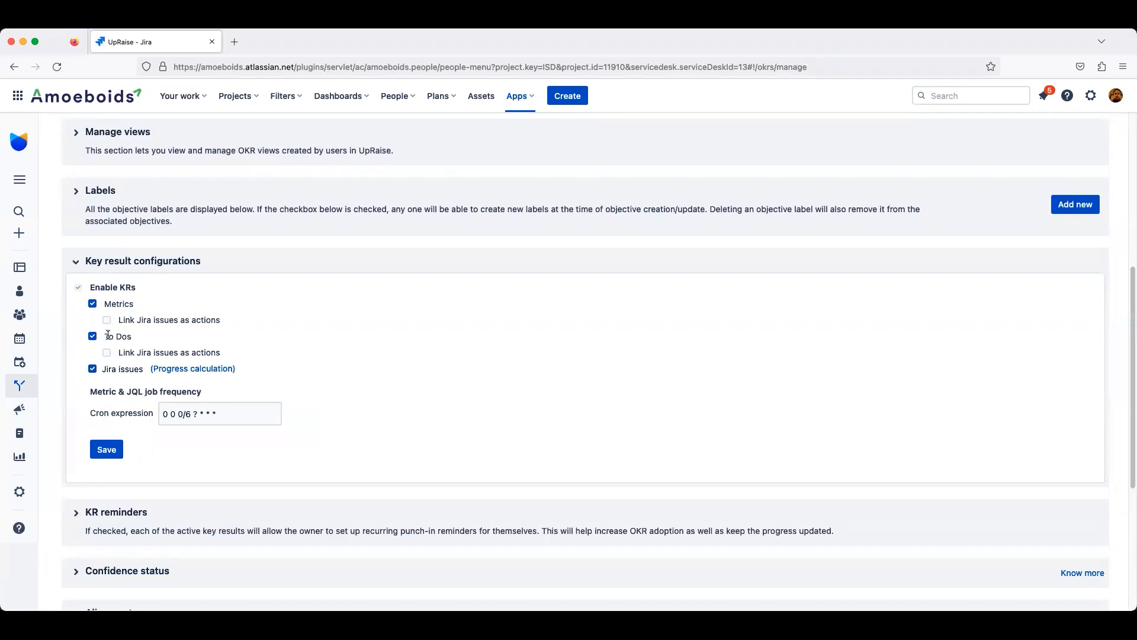
click(200, 369)
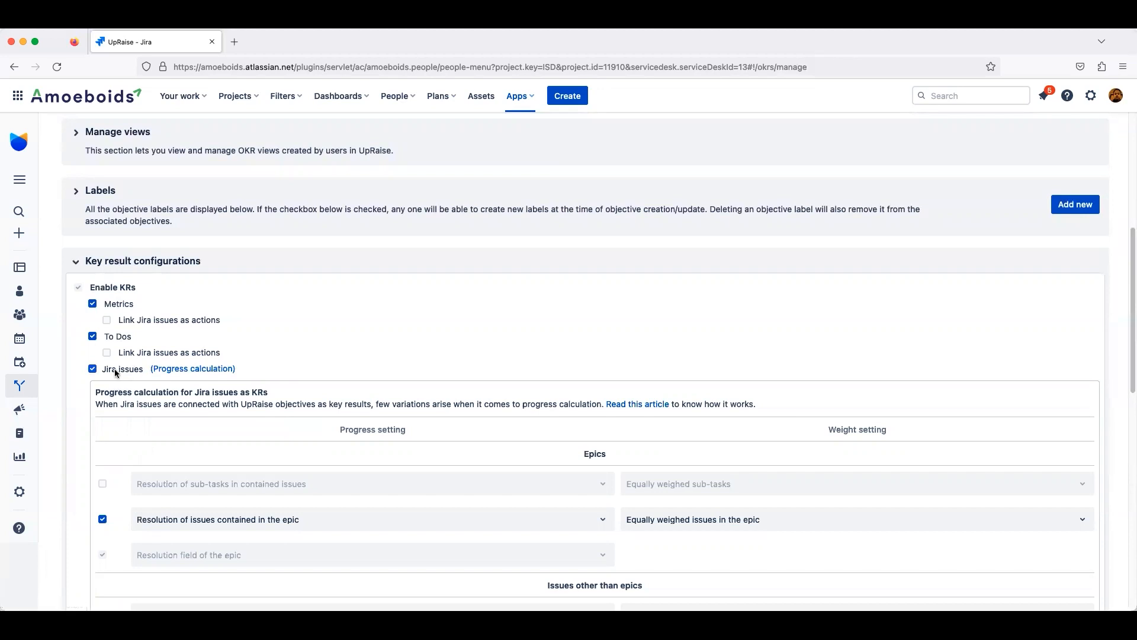
scroll(114, 372, down, 2)
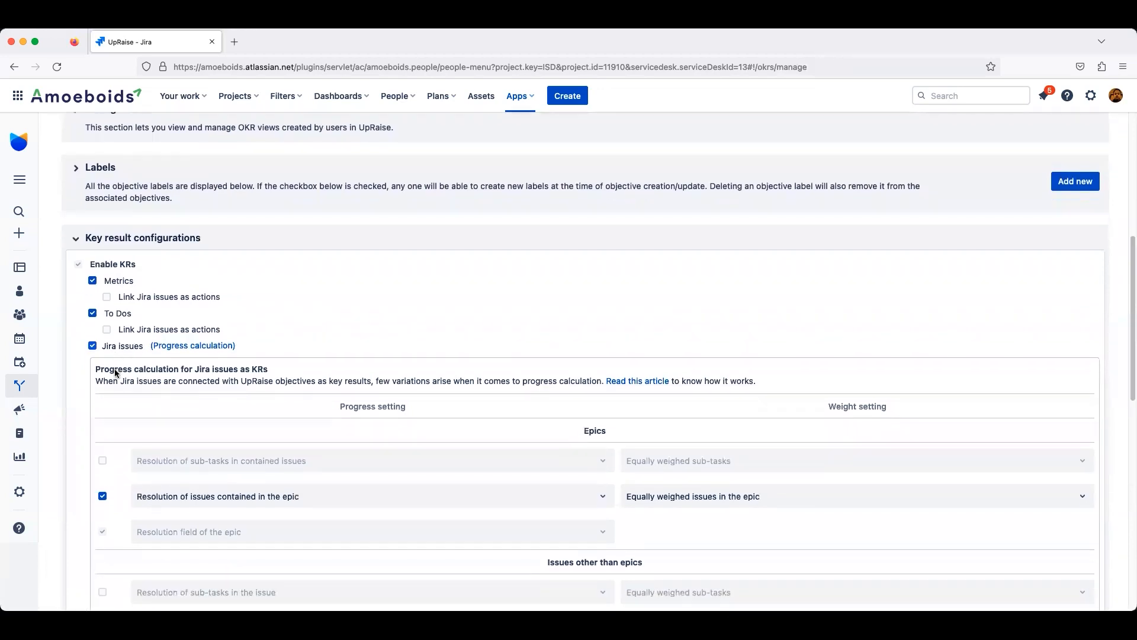
click(76, 217)
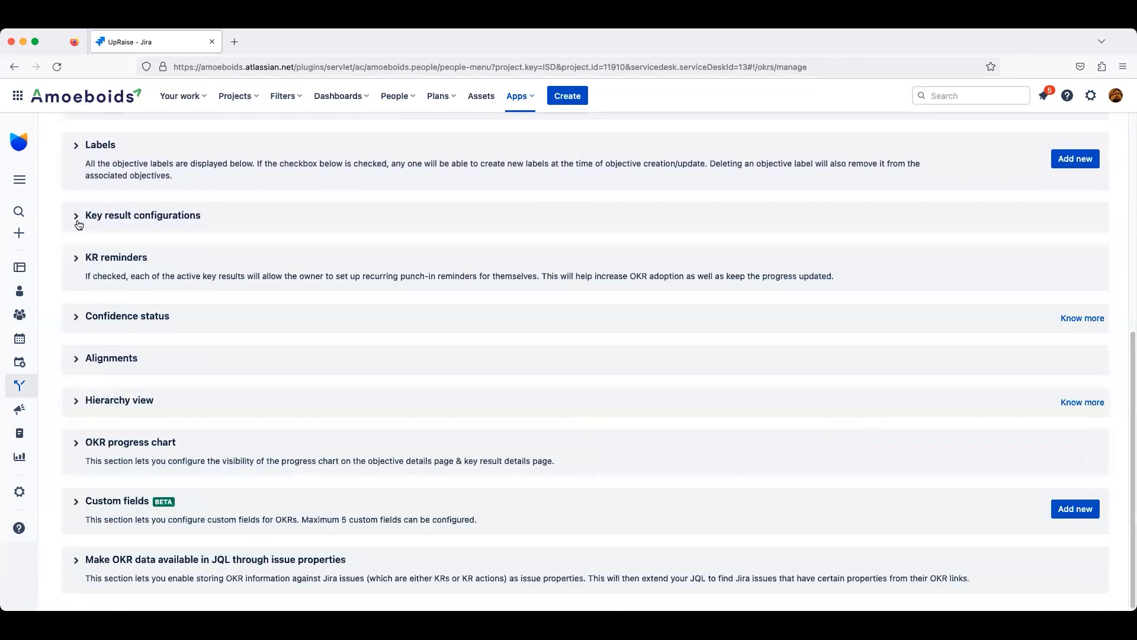
click(78, 262)
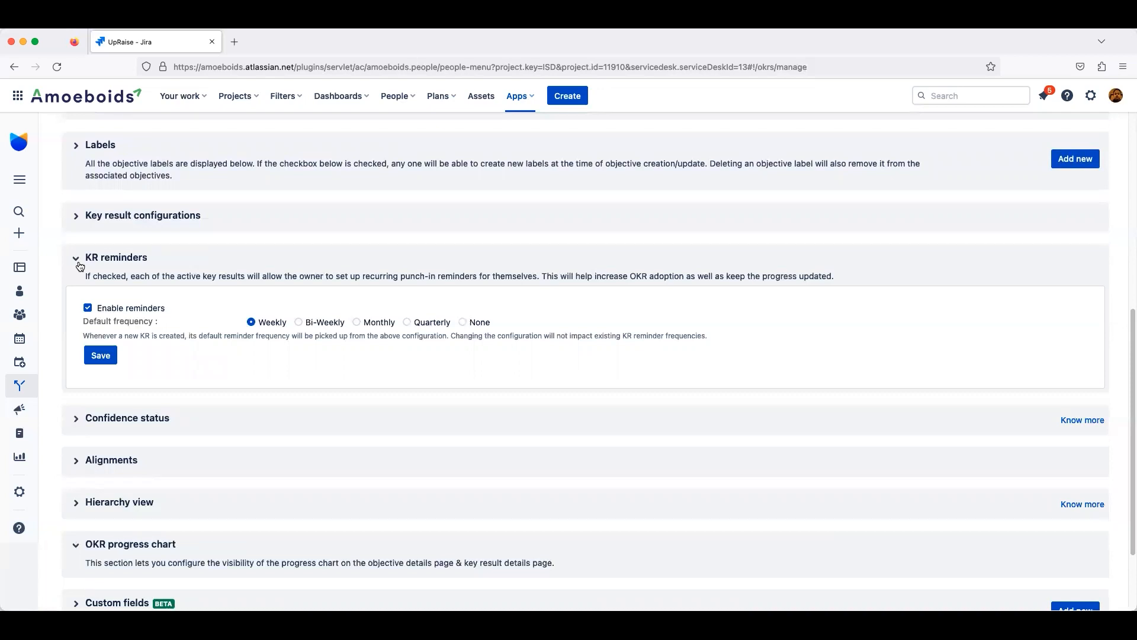
click(80, 266)
Expand Confidence status and examine the display names, color codes and score ranges of the ON TRACK, LAGGING and AT RISK statuses.
click(76, 317)
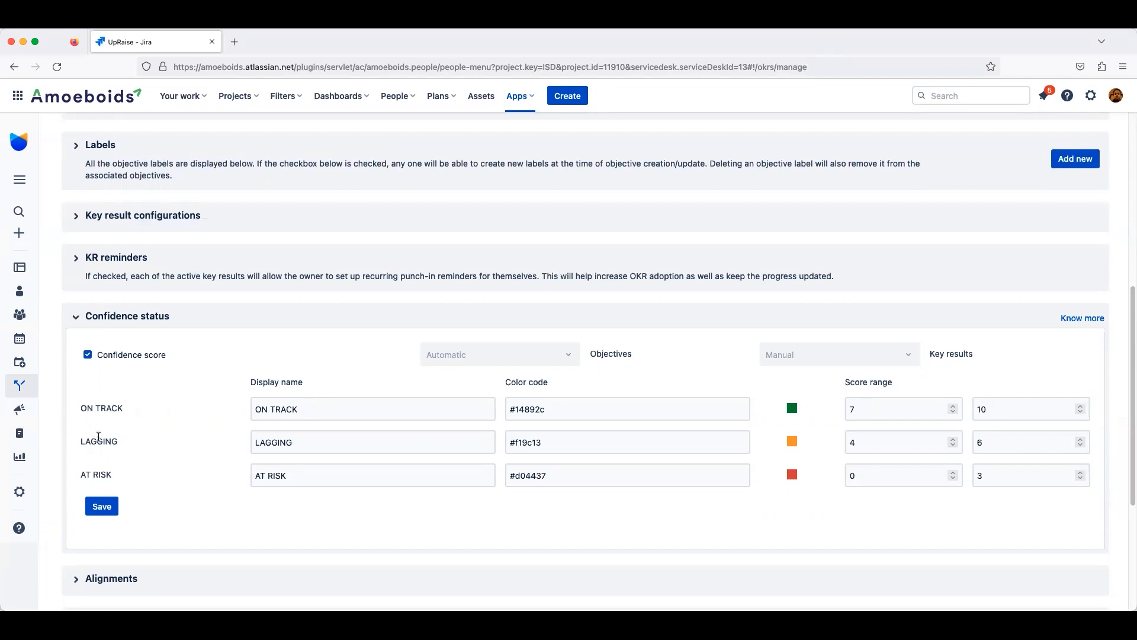
click(286, 410)
triple_click(286, 410)
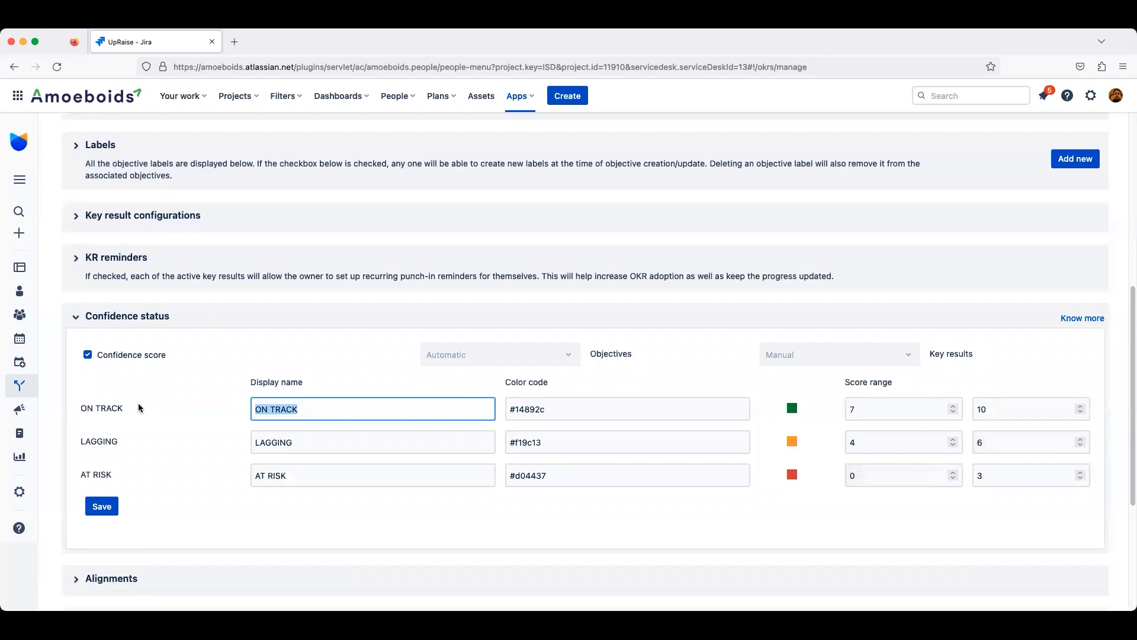
double_click(105, 409)
triple_click(106, 409)
double_click(107, 442)
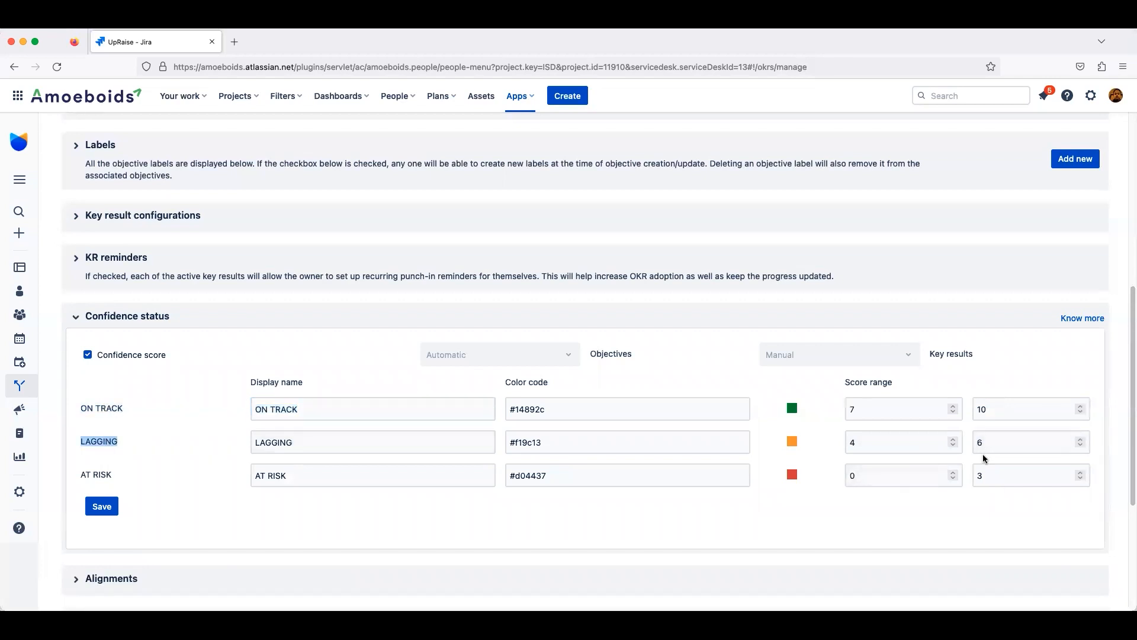
Try Manual status for objectives with Confidence score disabled, restore Automatic and Confidence score, and collapse the Confidence status section.
click(88, 355)
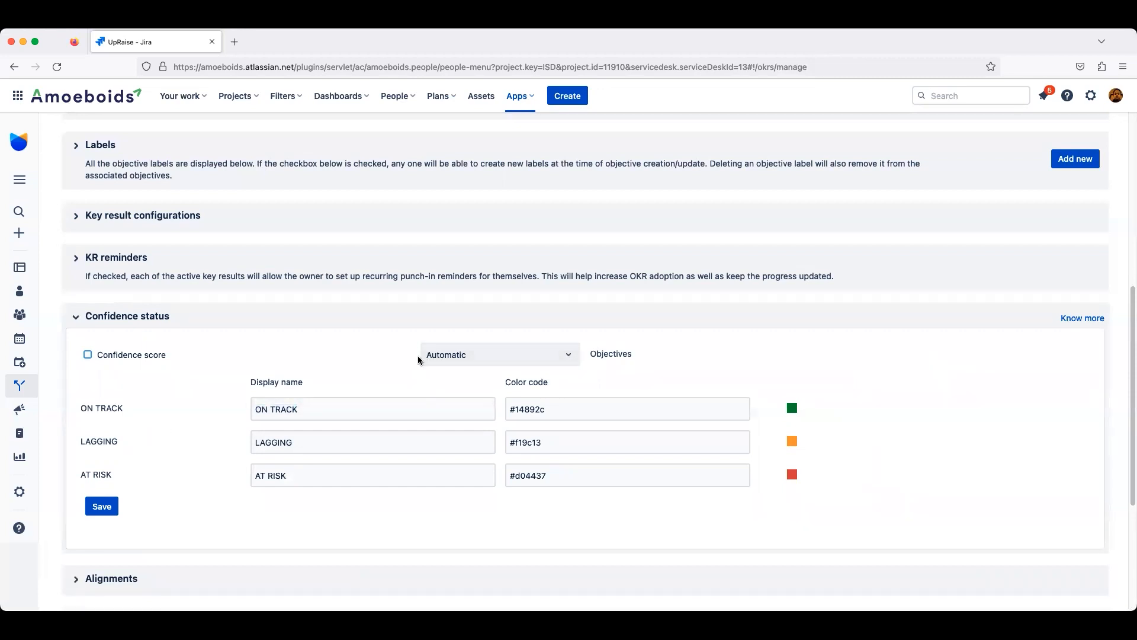
click(461, 361)
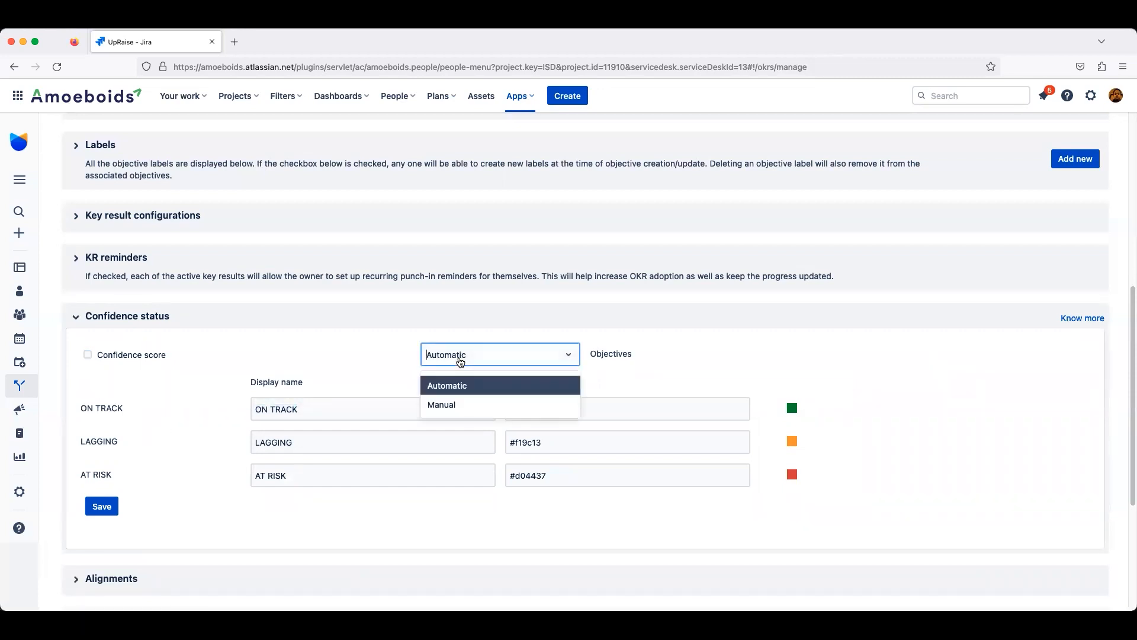
click(465, 413)
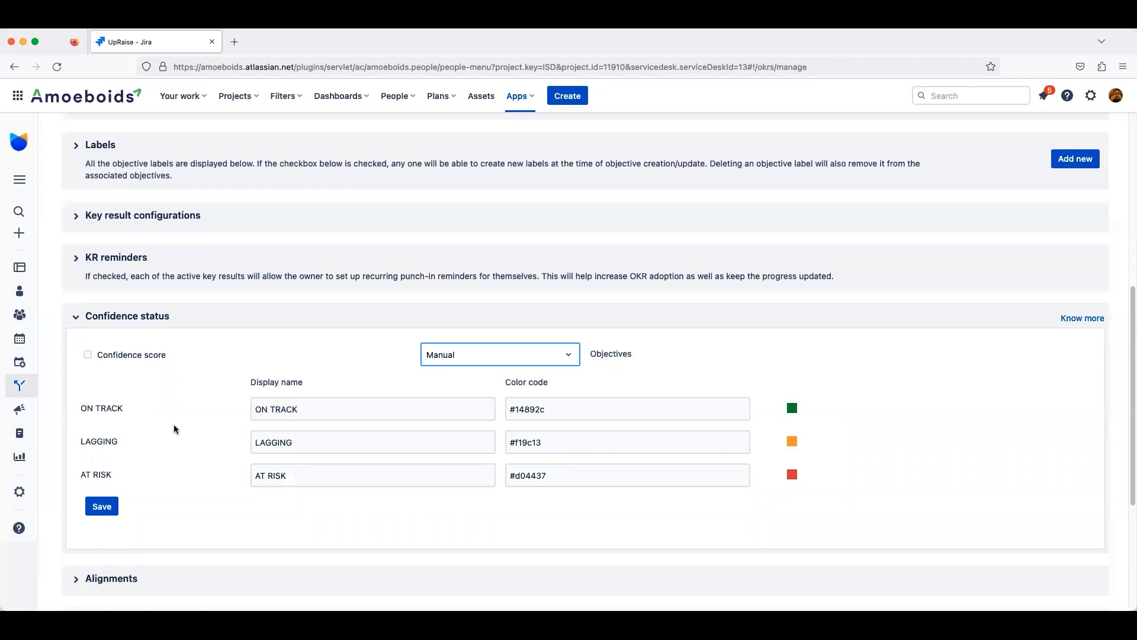
click(515, 357)
click(462, 385)
click(88, 355)
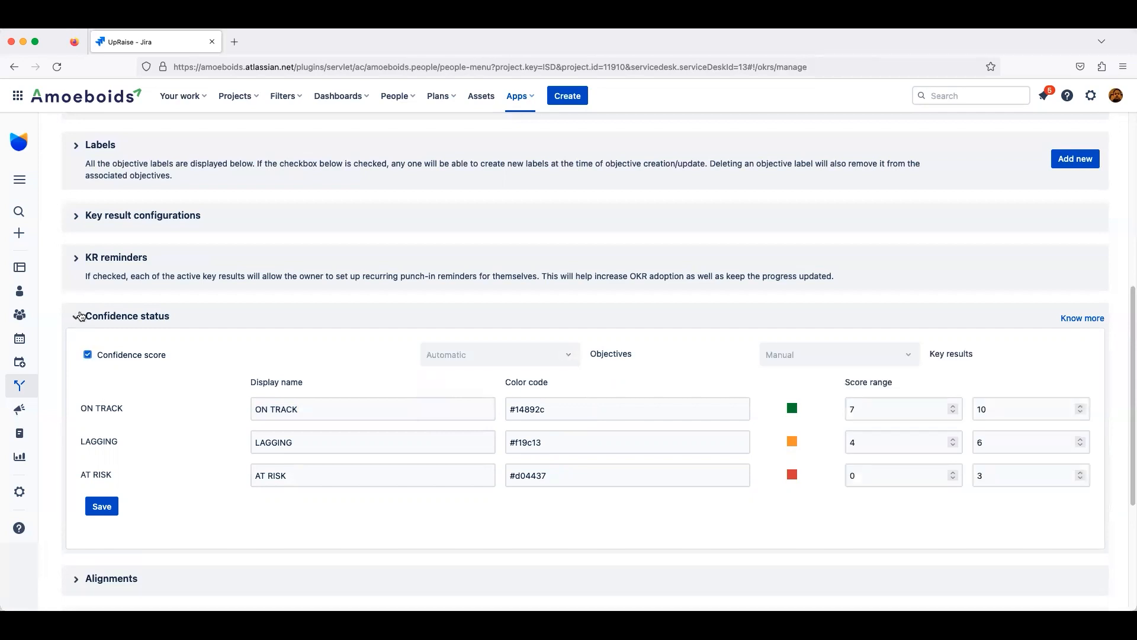
click(81, 316)
Examine the multiple contributing alignments option under Alignments and the cascade invisibility option under Hierarchy view, collapsing Alignments.
click(77, 358)
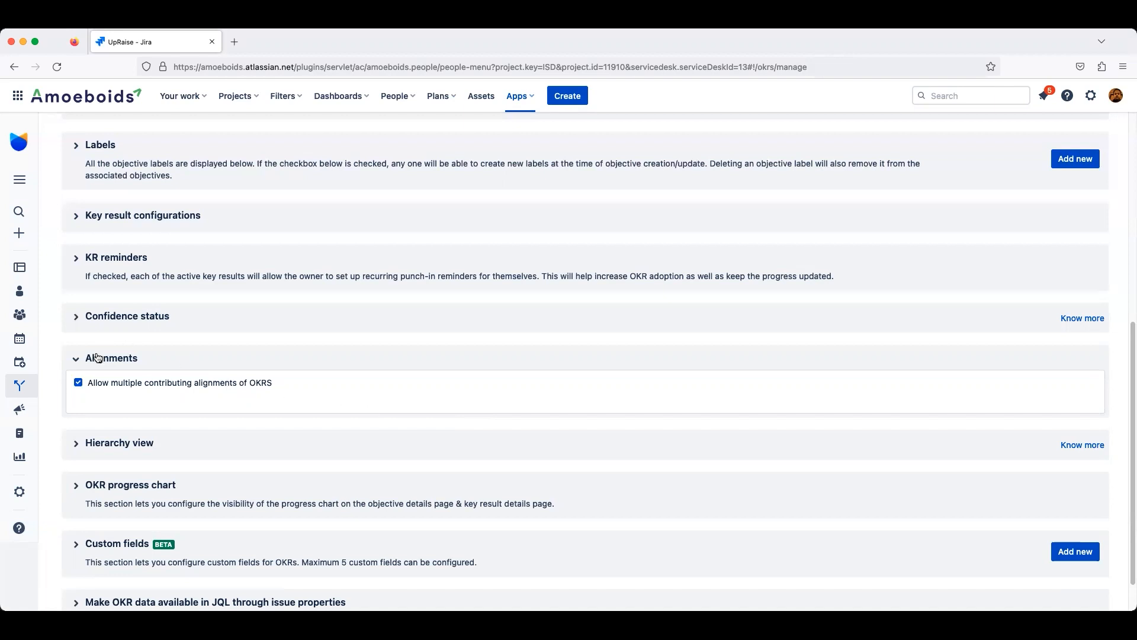
click(76, 446)
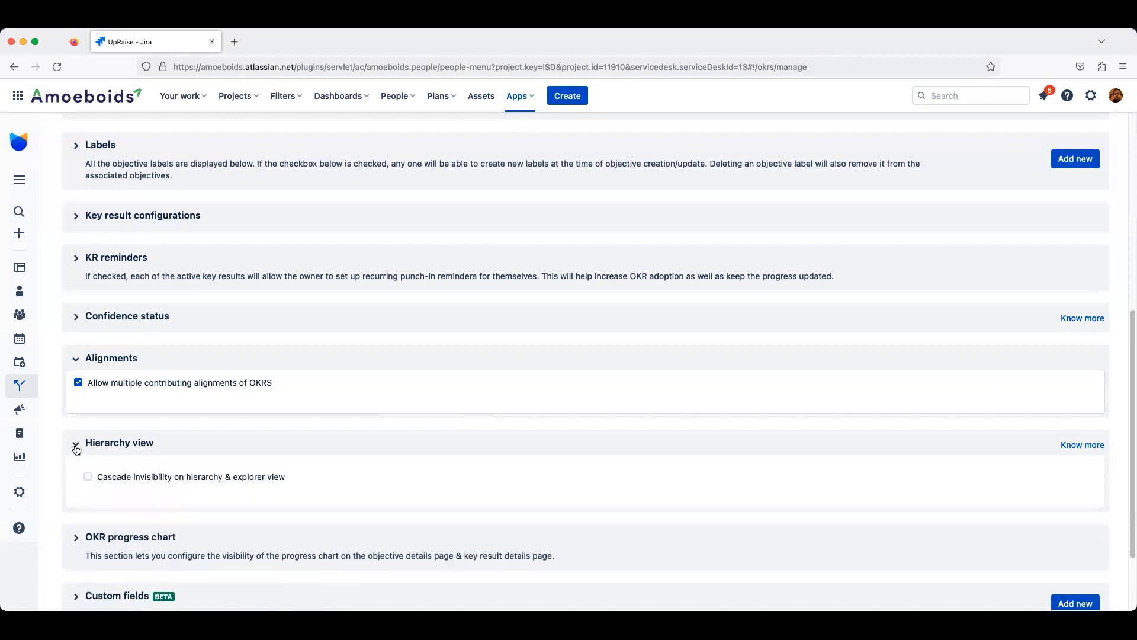
click(76, 359)
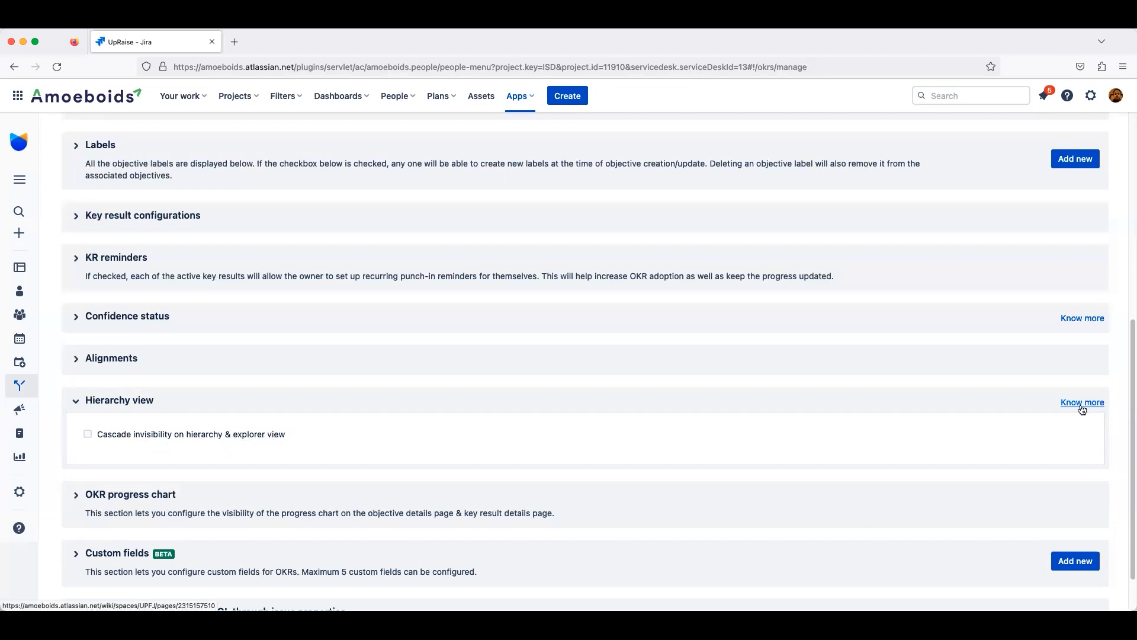
scroll(1082, 408, down, 2)
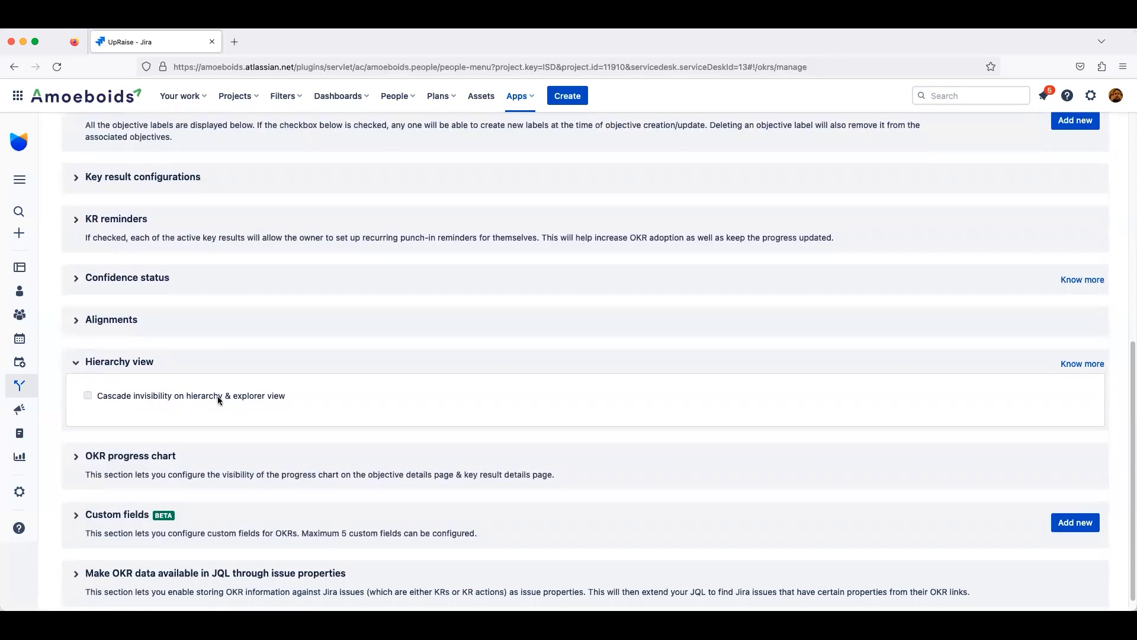
scroll(218, 396, down, 1)
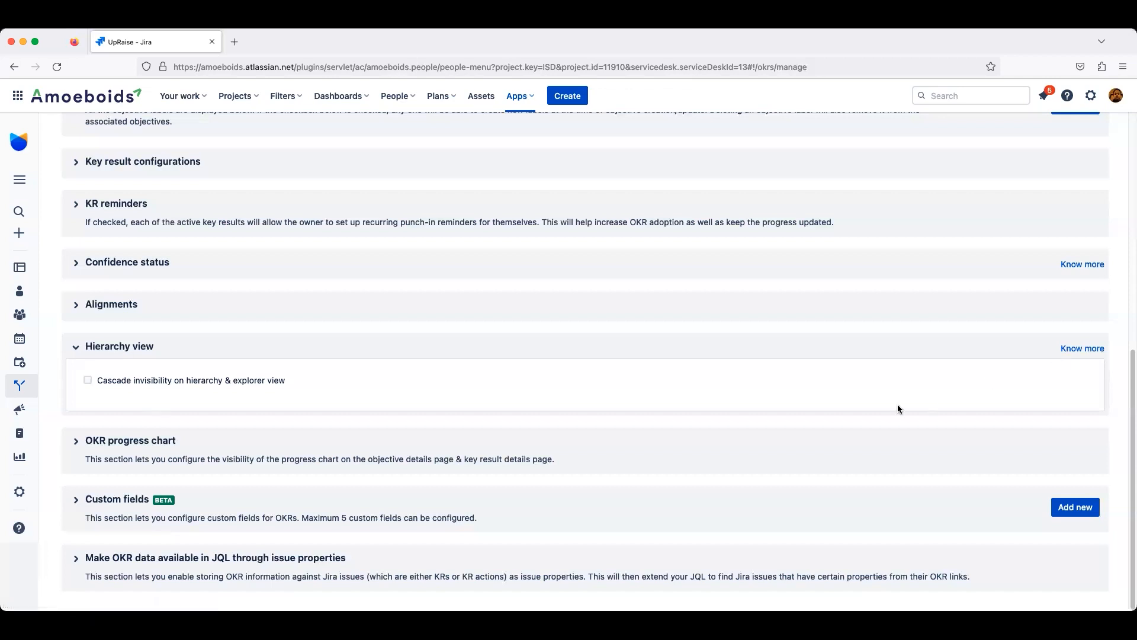
Expand OKR progress chart, select Show OKR progress chart, and dismiss the update notification.
click(74, 445)
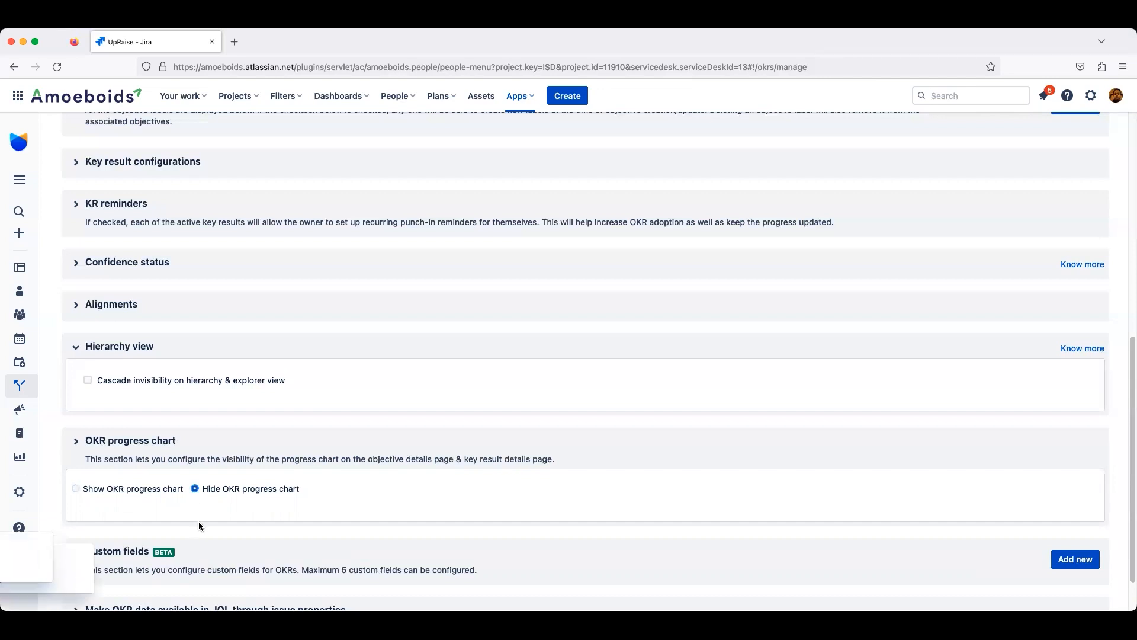
click(123, 490)
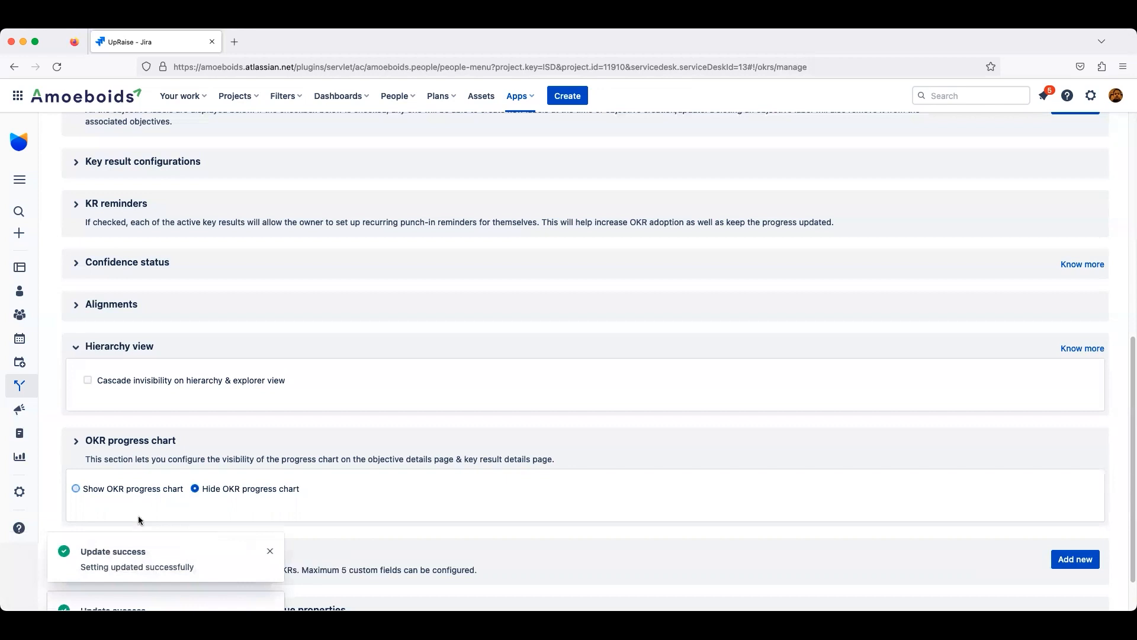
scroll(409, 549, down, 1)
scroll(408, 551, down, 2)
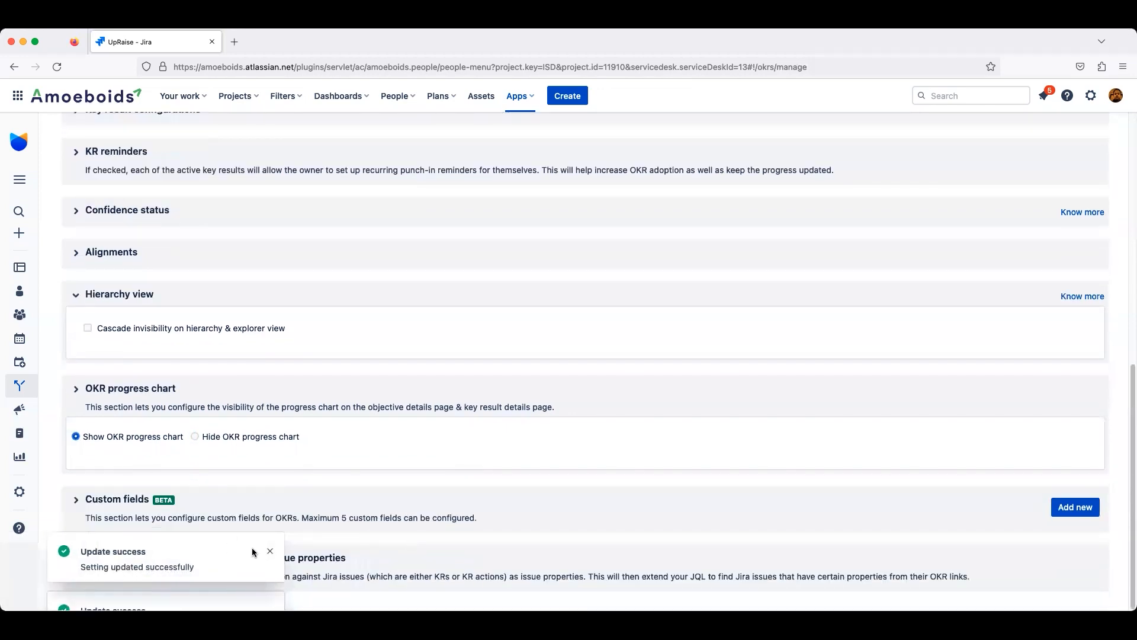
click(270, 552)
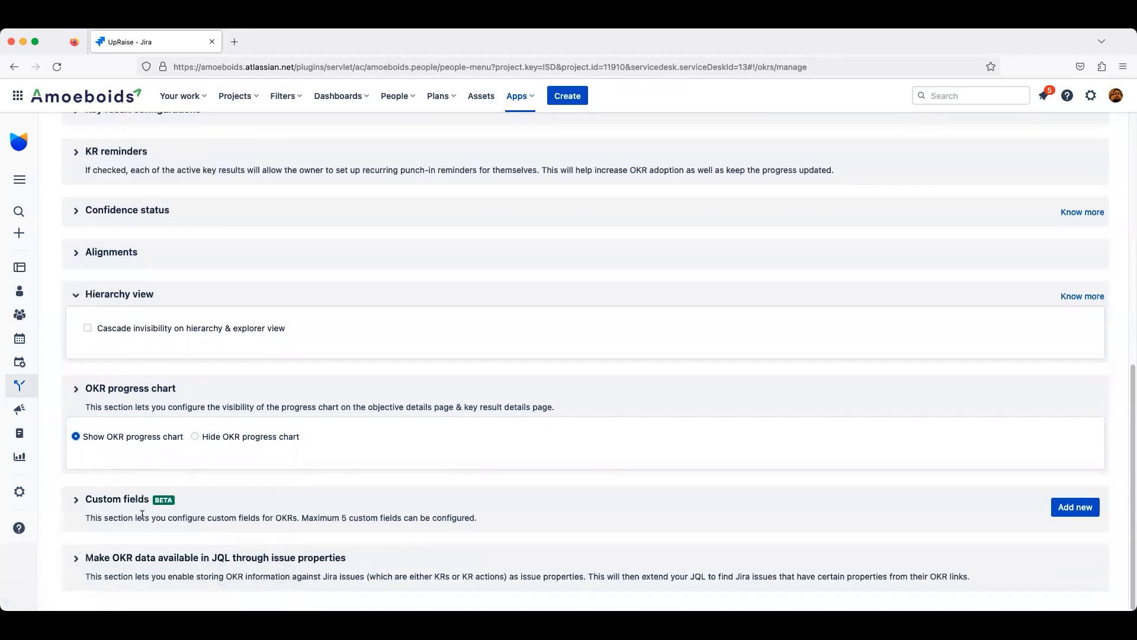
Expand the Custom fields section, examine its list of configured fields, and collapse it.
click(77, 504)
scroll(216, 553, down, 2)
scroll(216, 554, down, 3)
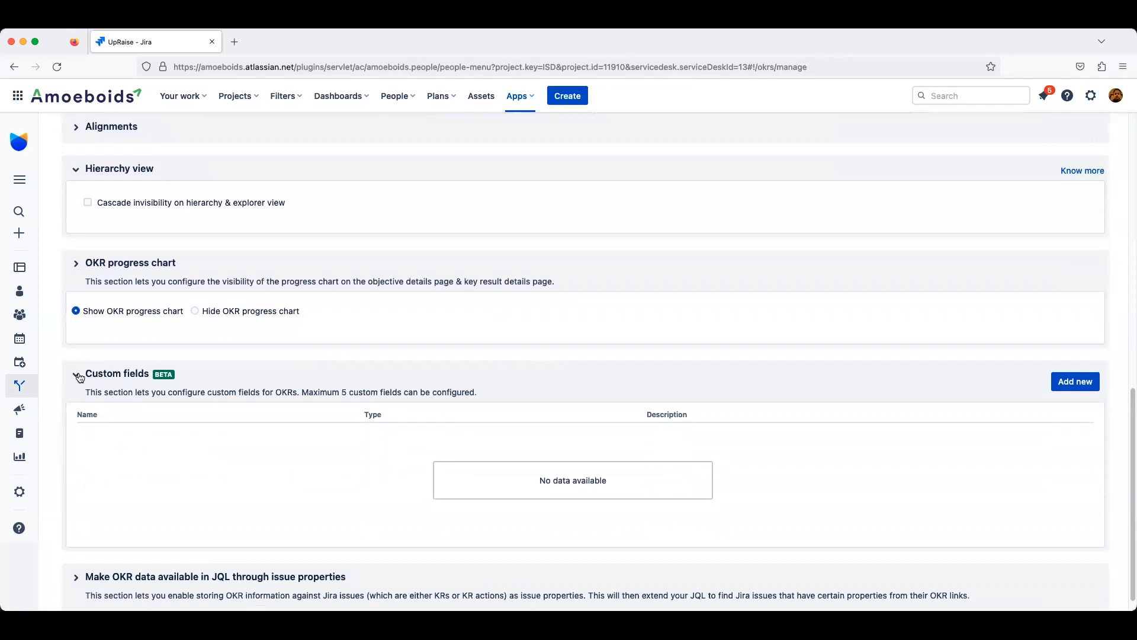
click(79, 377)
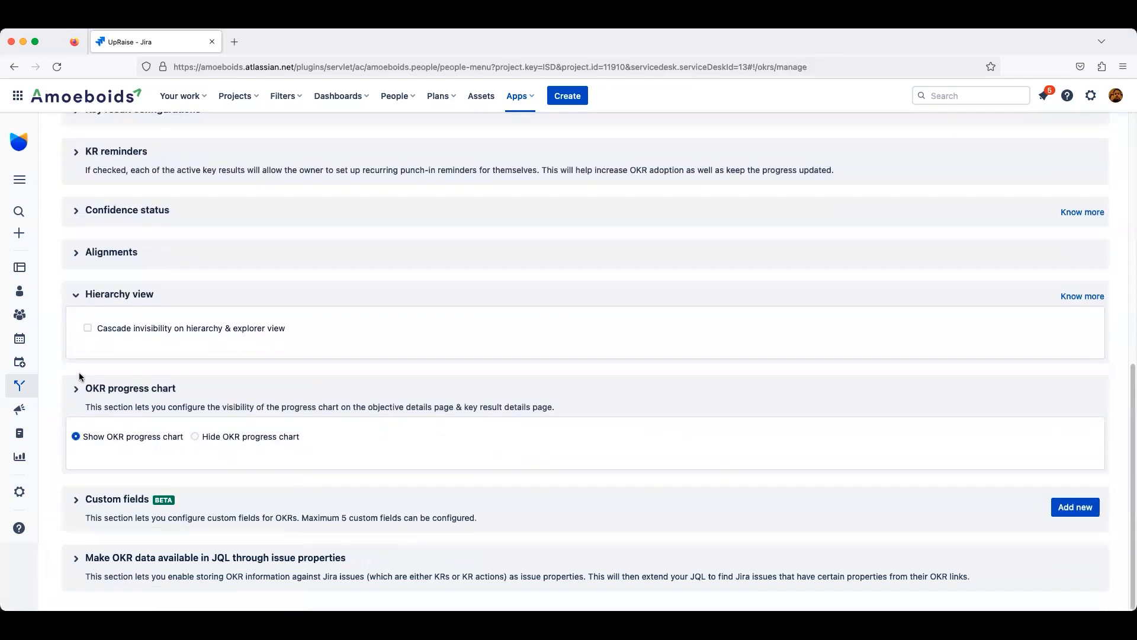
Examine the enable option for making OKR data available in JQL, and return to the start of the management settings.
click(73, 566)
scroll(219, 583, down, 3)
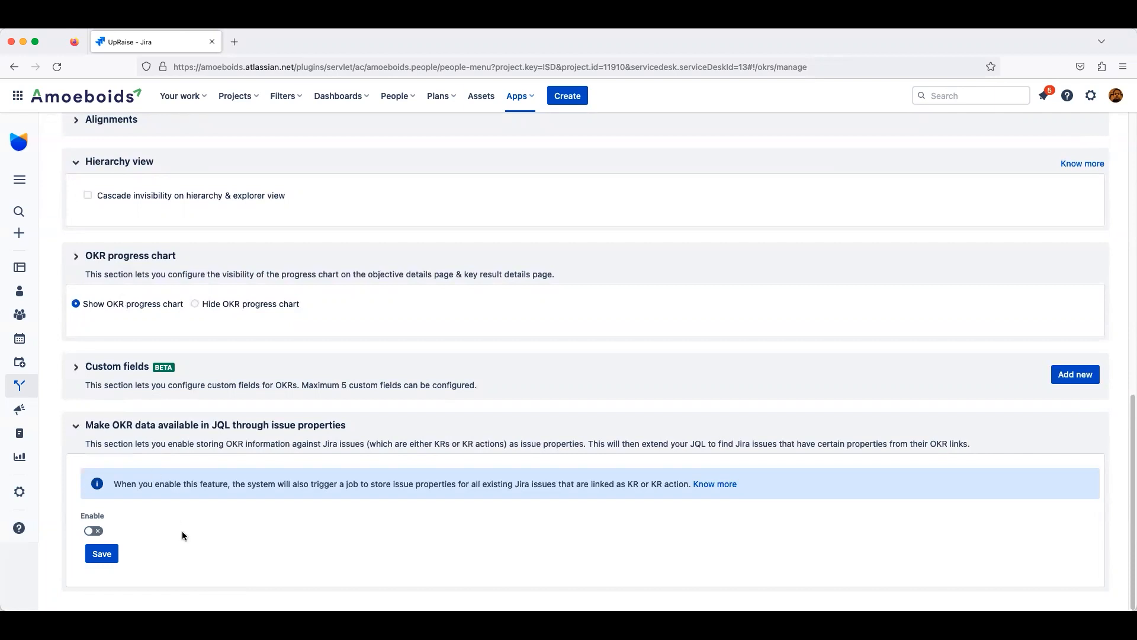
scroll(197, 512, up, 15)
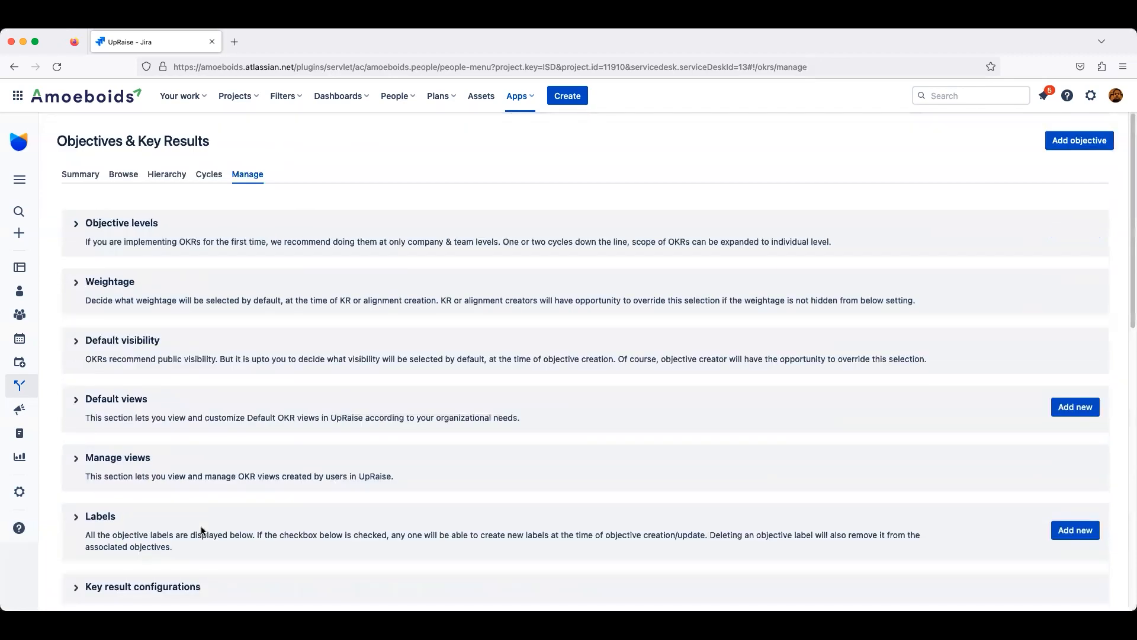